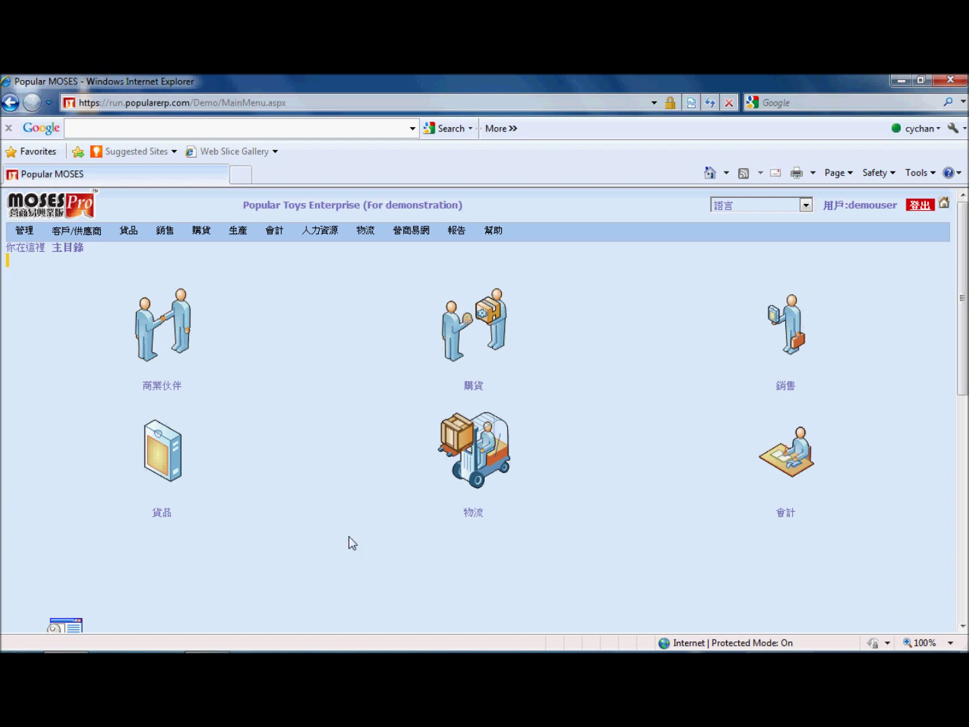
Start a new business partner (商業伙伴) record and enter Rabbit Limited as its company name
{"action": "mouse_move", "coordinate": [78, 234]}
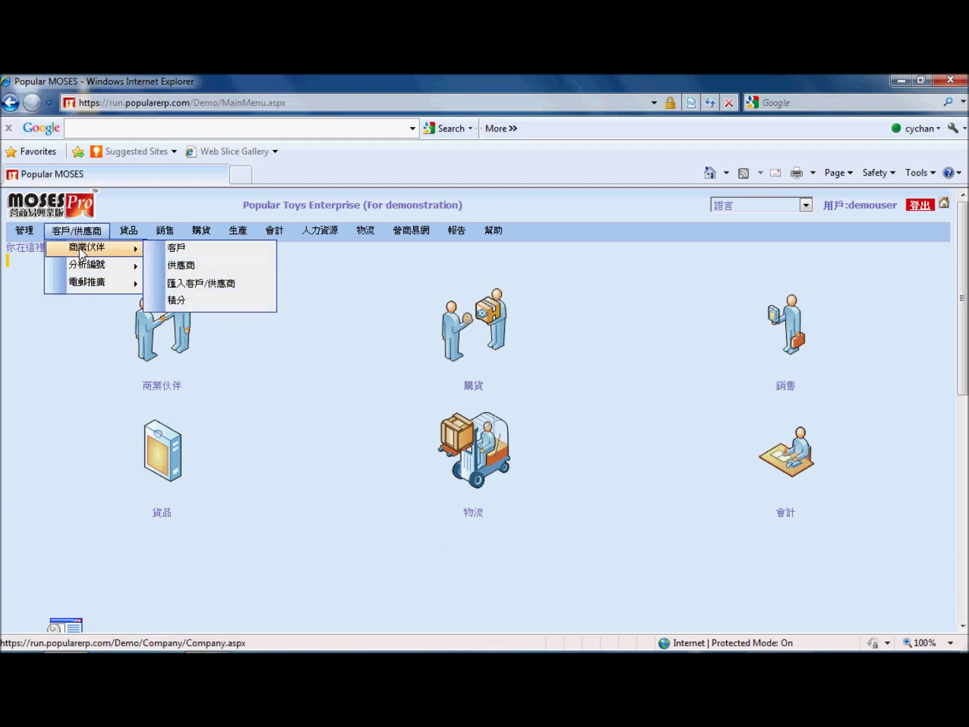
{"action": "left_click", "coordinate": [100, 250]}
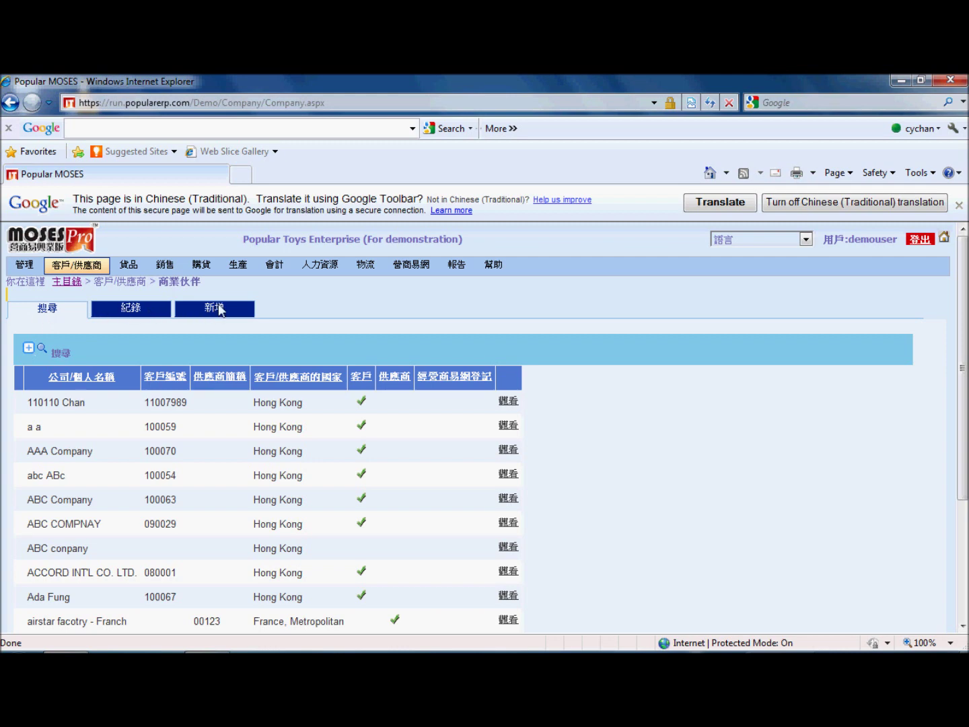
{"action": "left_click", "coordinate": [220, 308]}
{"action": "left_click", "coordinate": [212, 348]}
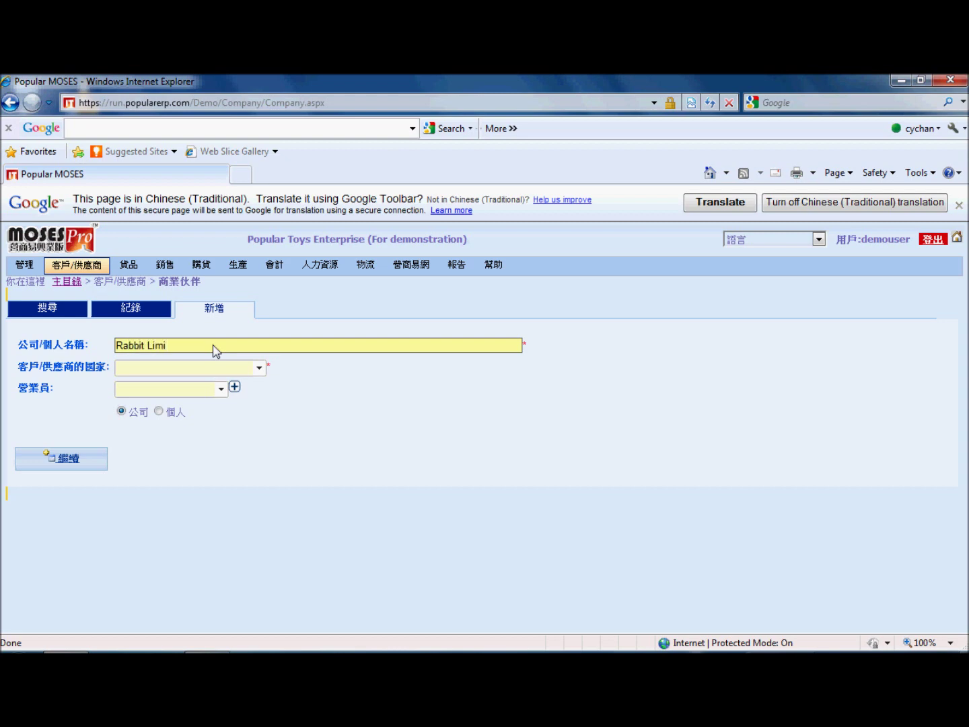
{"action": "left_click", "coordinate": [259, 368]}
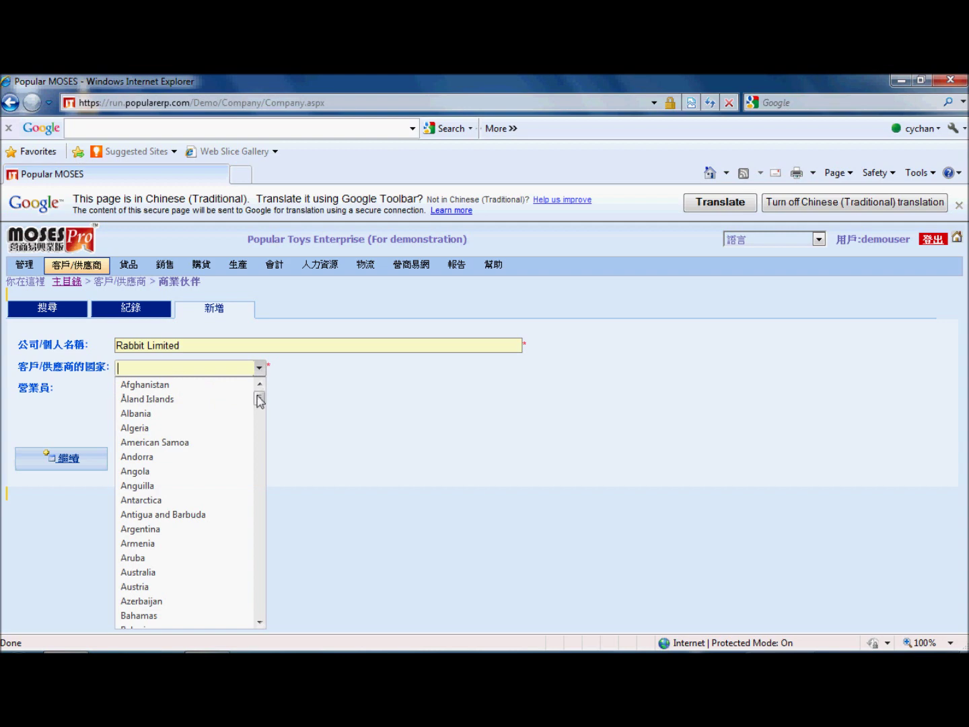
{"action": "left_click_drag", "start_coordinate": [264, 404], "coordinate": [265, 392]}
{"action": "left_click", "coordinate": [272, 387]}
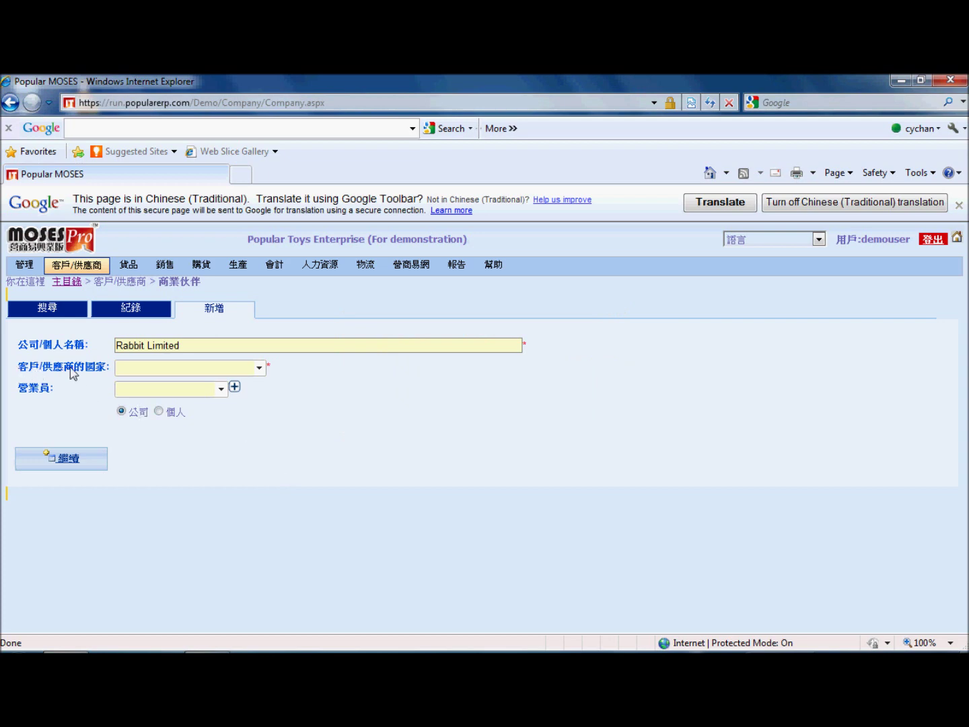
Set the new business partner's country to Hong Kong
{"action": "left_click", "coordinate": [260, 368]}
{"action": "left_click_drag", "start_coordinate": [260, 401], "coordinate": [258, 421]}
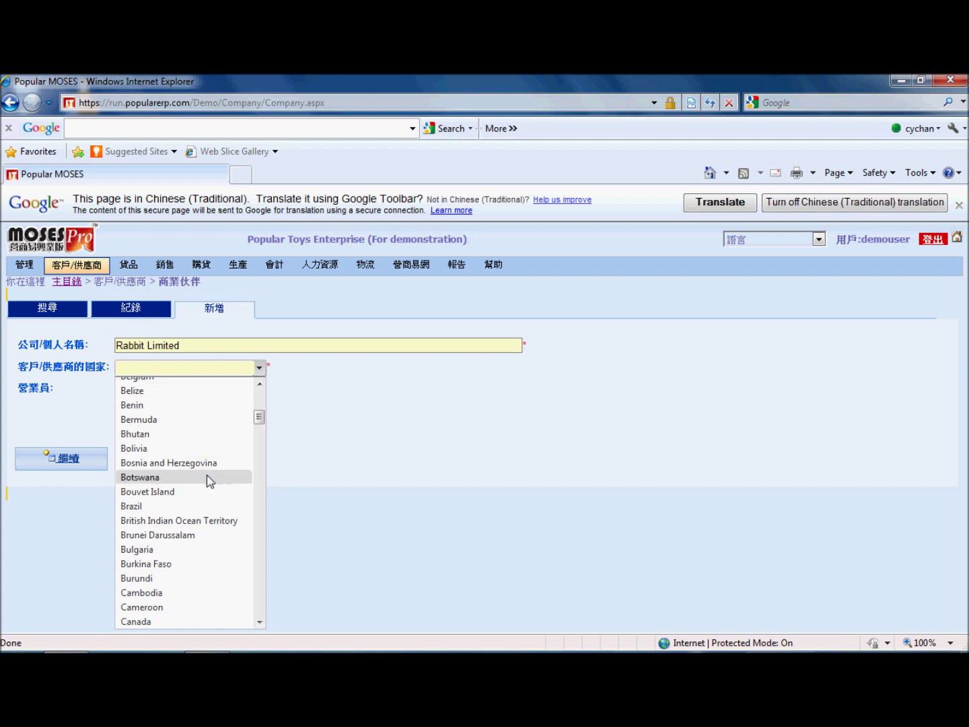
{"action": "scroll", "coordinate": [209, 481], "scroll_direction": "down", "scroll_amount": 2}
{"action": "scroll", "coordinate": [198, 498], "scroll_direction": "down", "scroll_amount": 6}
{"action": "scroll", "coordinate": [198, 502], "scroll_direction": "down", "scroll_amount": 10}
{"action": "scroll", "coordinate": [194, 499], "scroll_direction": "down", "scroll_amount": 5}
{"action": "left_click", "coordinate": [173, 477]}
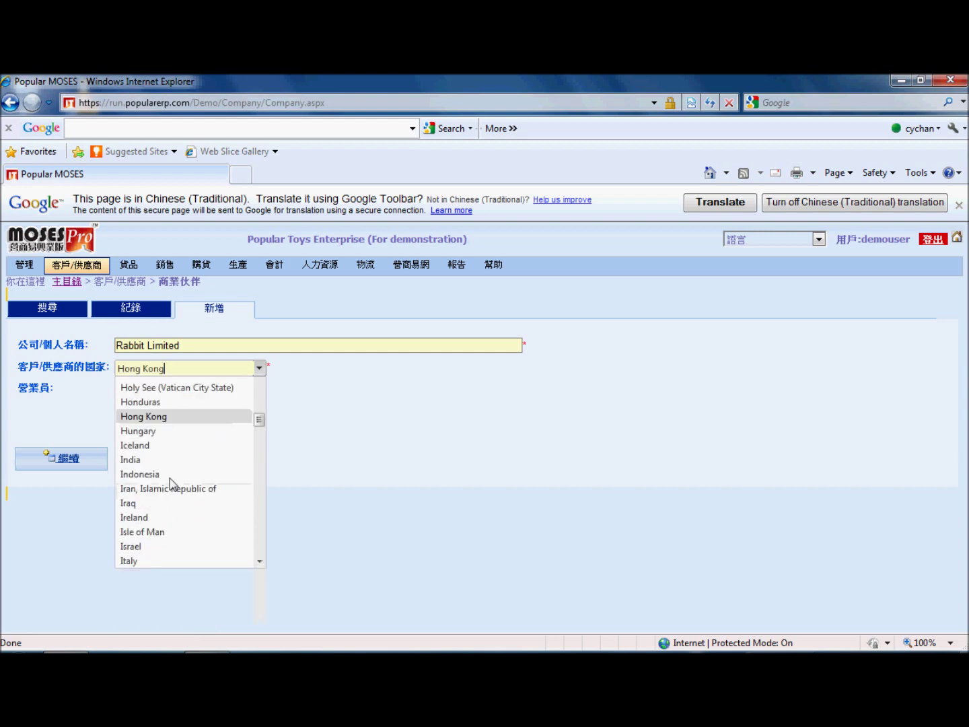
Assign the salesperson with code CW and continue to the detailed record of Rabbit Limited
{"action": "left_click", "coordinate": [220, 389]}
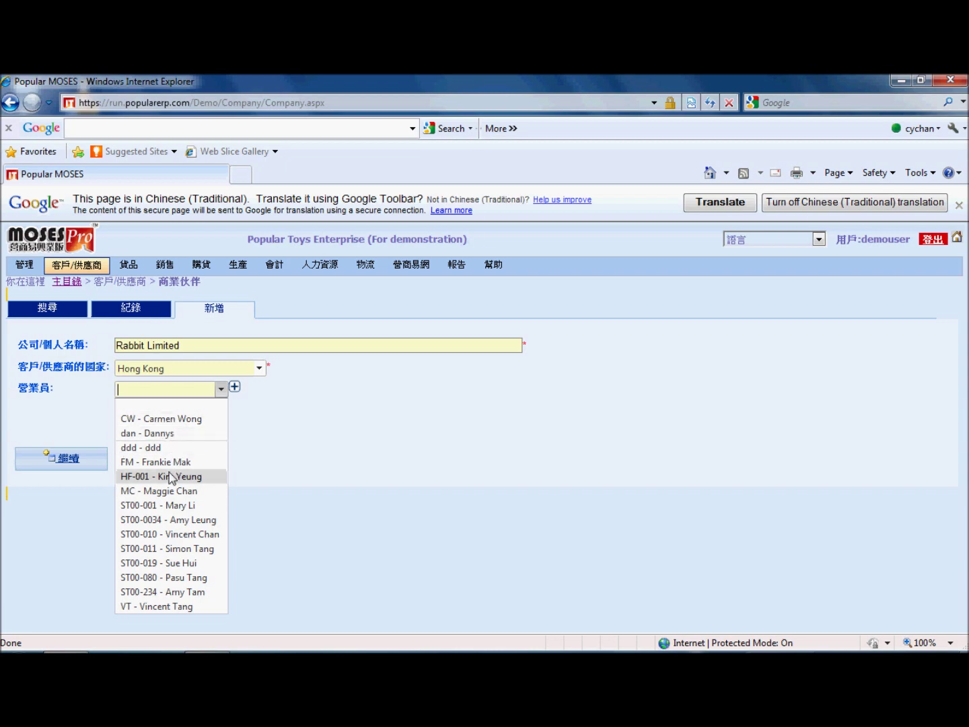
{"action": "left_click", "coordinate": [173, 420]}
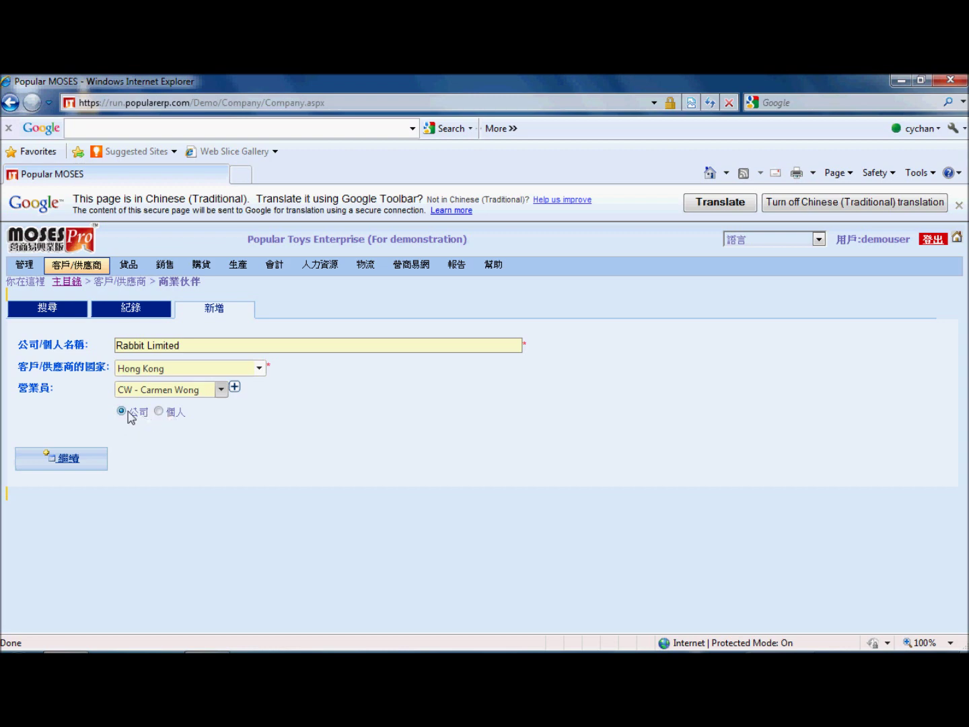
{"action": "left_click", "coordinate": [80, 460]}
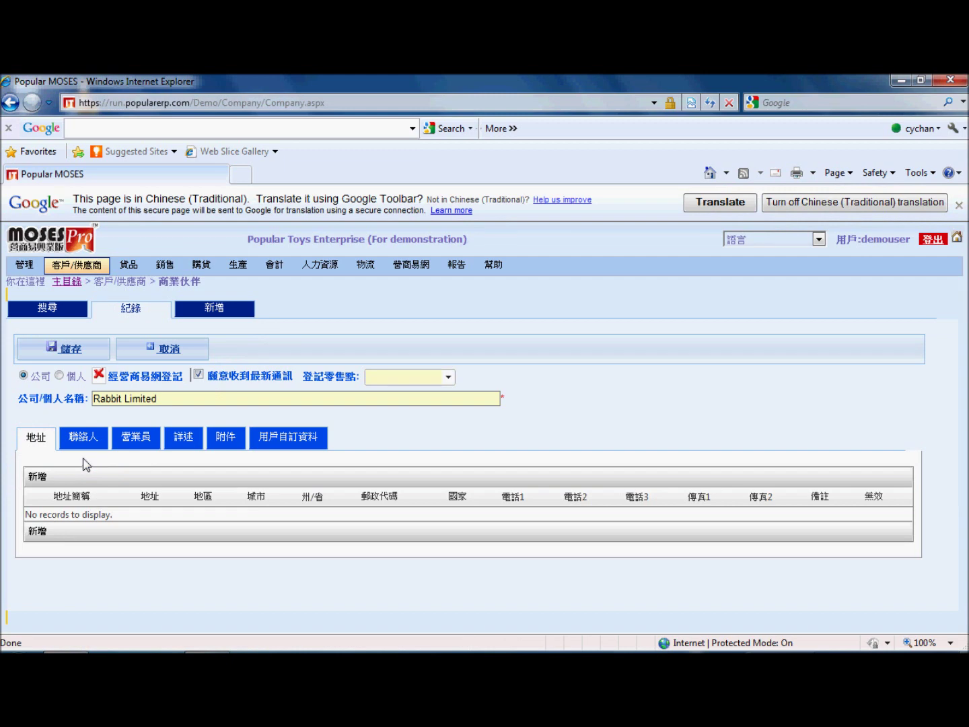
Start a new address for Rabbit Limited, with HQ as its short name, and enter the company's building address
{"action": "left_click", "coordinate": [37, 478]}
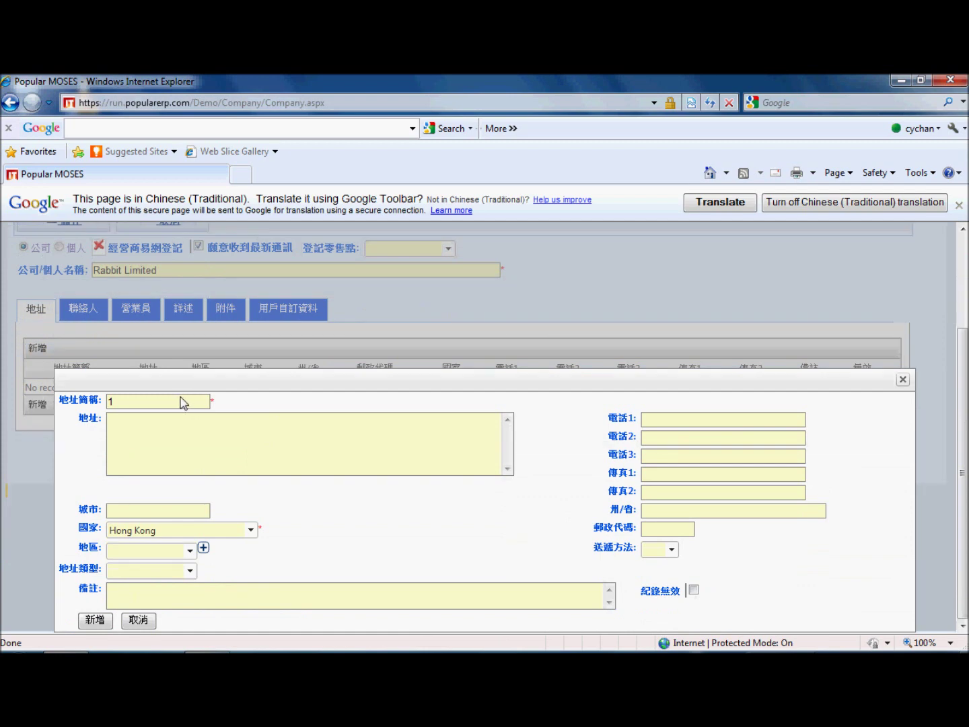
{"action": "double_click", "coordinate": [183, 402]}
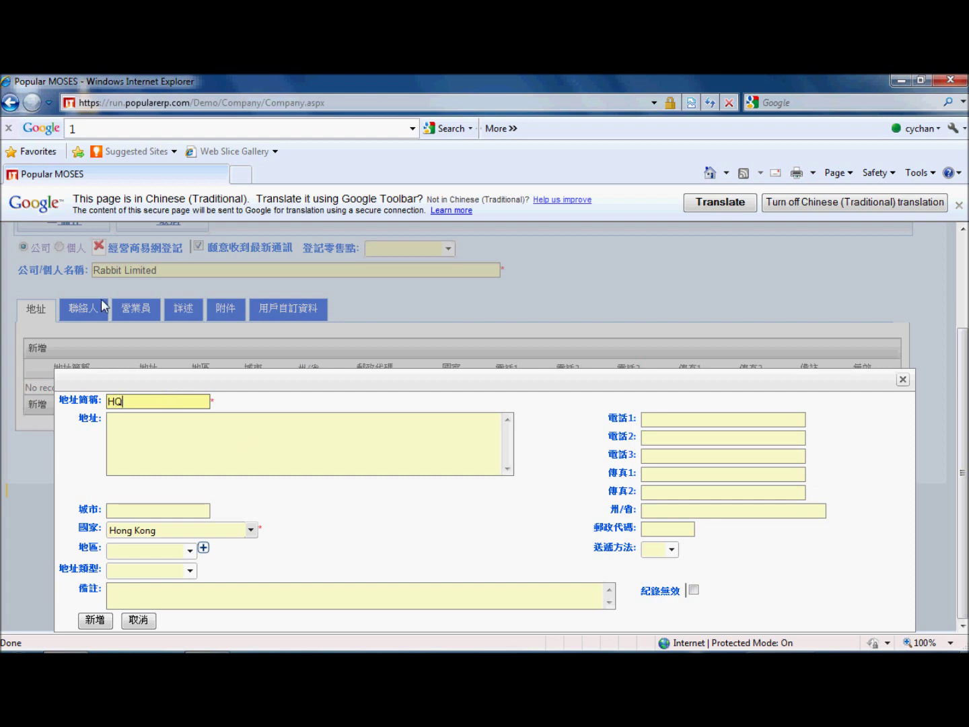
{"action": "left_click", "coordinate": [149, 444]}
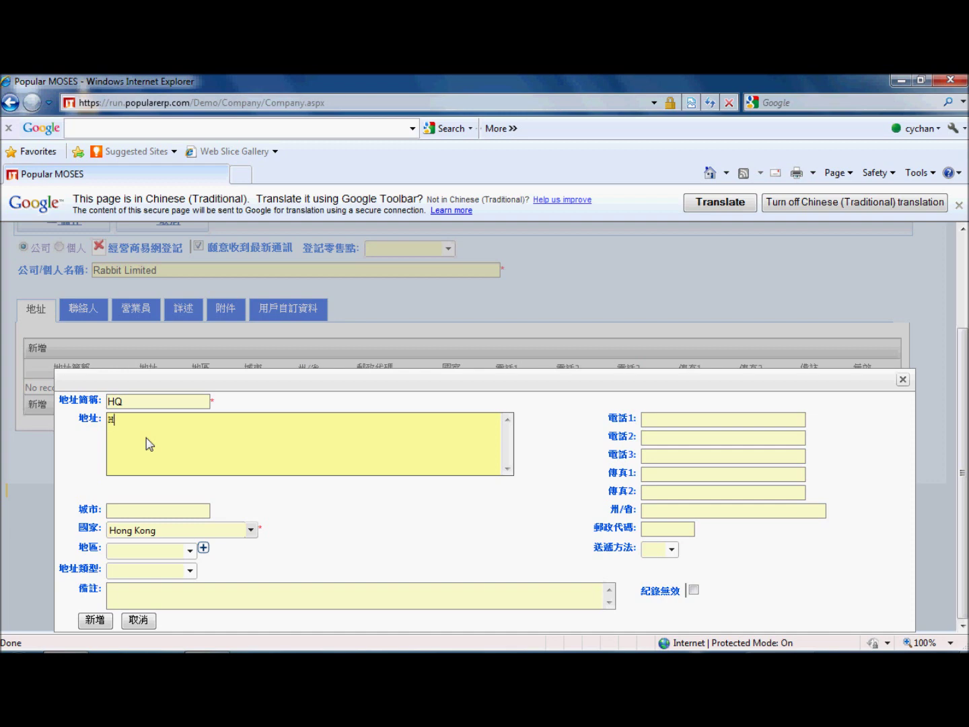
{"action": "type", "text": "Hop Hing Building"}
Go through the optional city, phone, fax, postcode, delivery and remarks fields without filling them, and add the HQ address to the record
{"action": "left_click", "coordinate": [149, 513]}
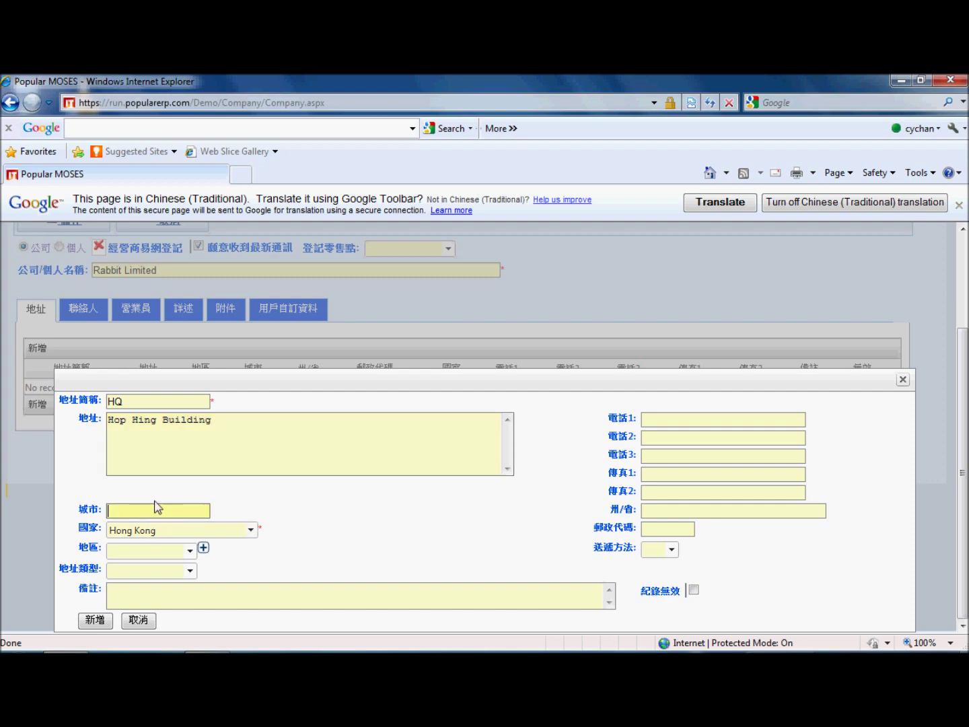
{"action": "left_click", "coordinate": [656, 421]}
{"action": "left_click", "coordinate": [665, 476]}
{"action": "left_click", "coordinate": [655, 424]}
{"action": "left_click", "coordinate": [658, 437]}
{"action": "left_click", "coordinate": [660, 452]}
{"action": "left_click", "coordinate": [654, 526]}
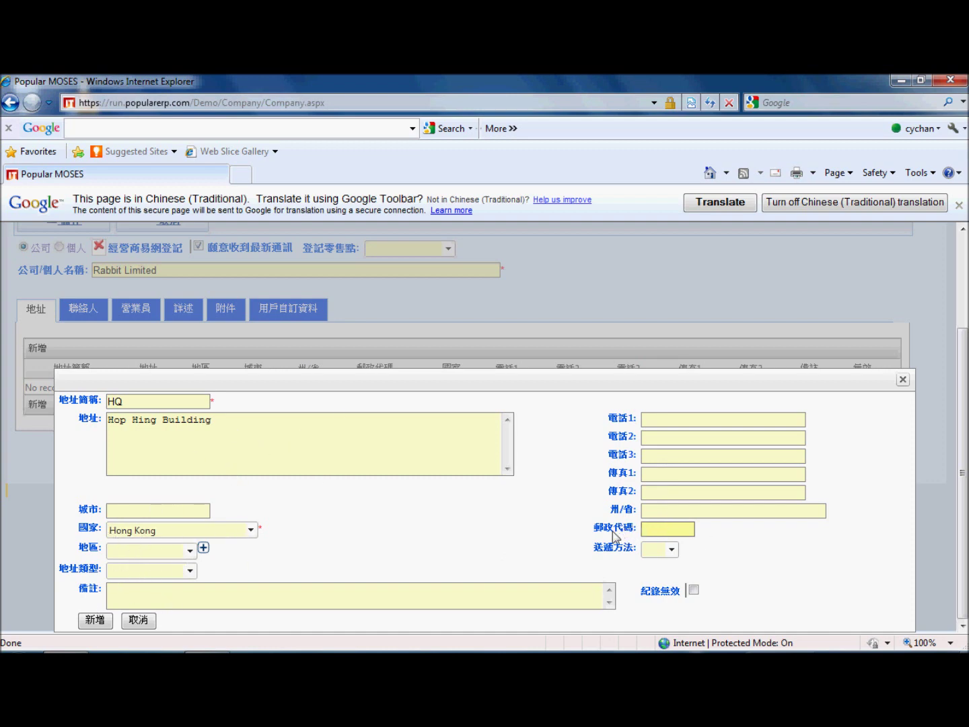
{"action": "left_click", "coordinate": [671, 550]}
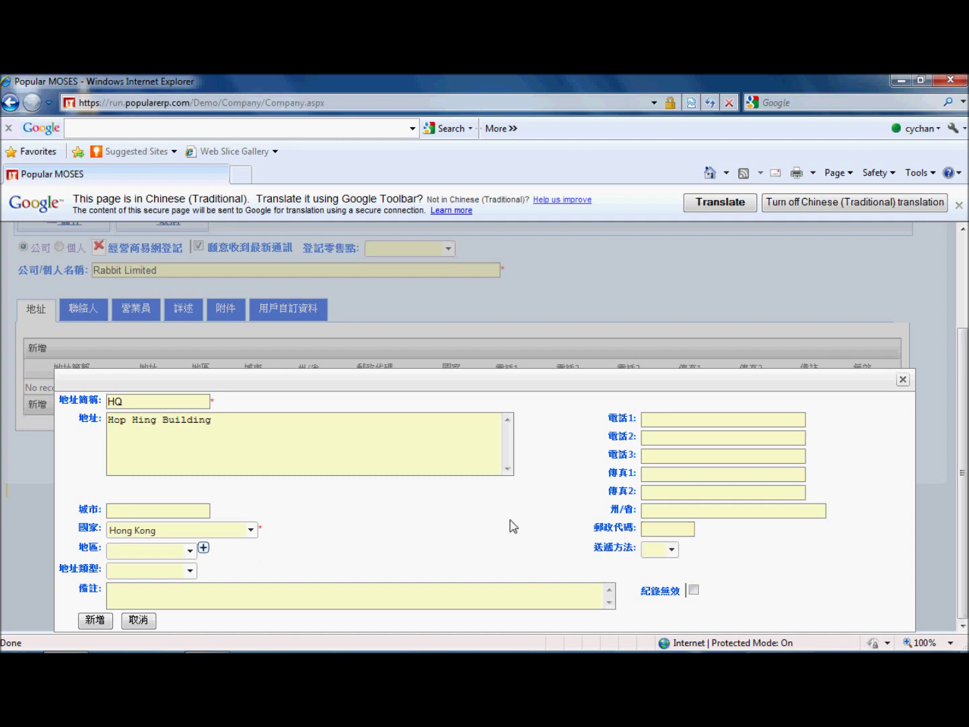
{"action": "left_click", "coordinate": [205, 601]}
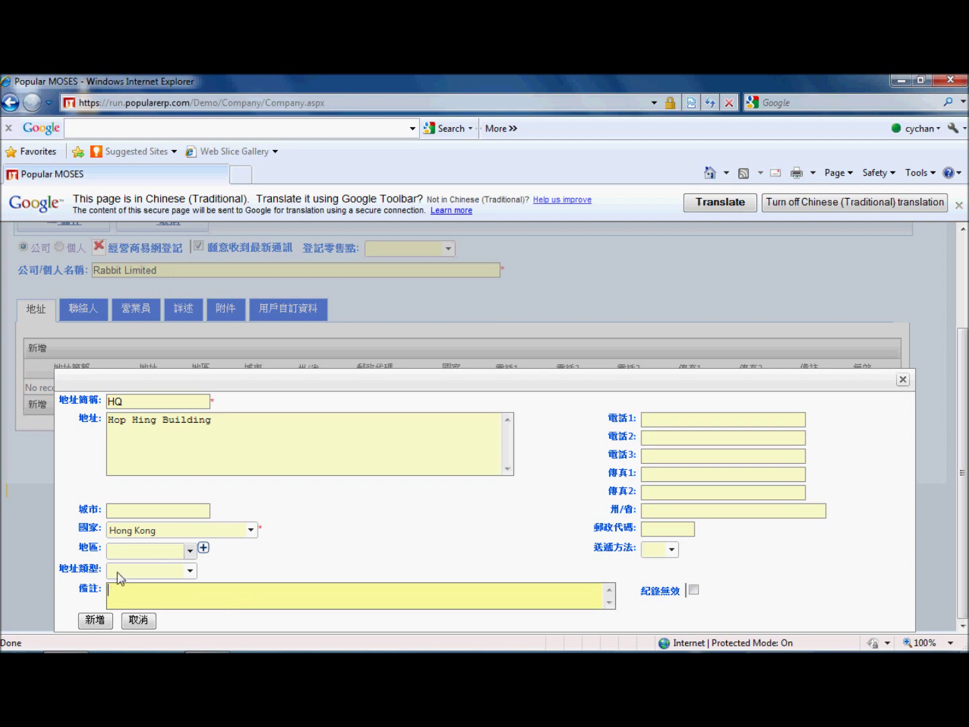
{"action": "left_click", "coordinate": [94, 620]}
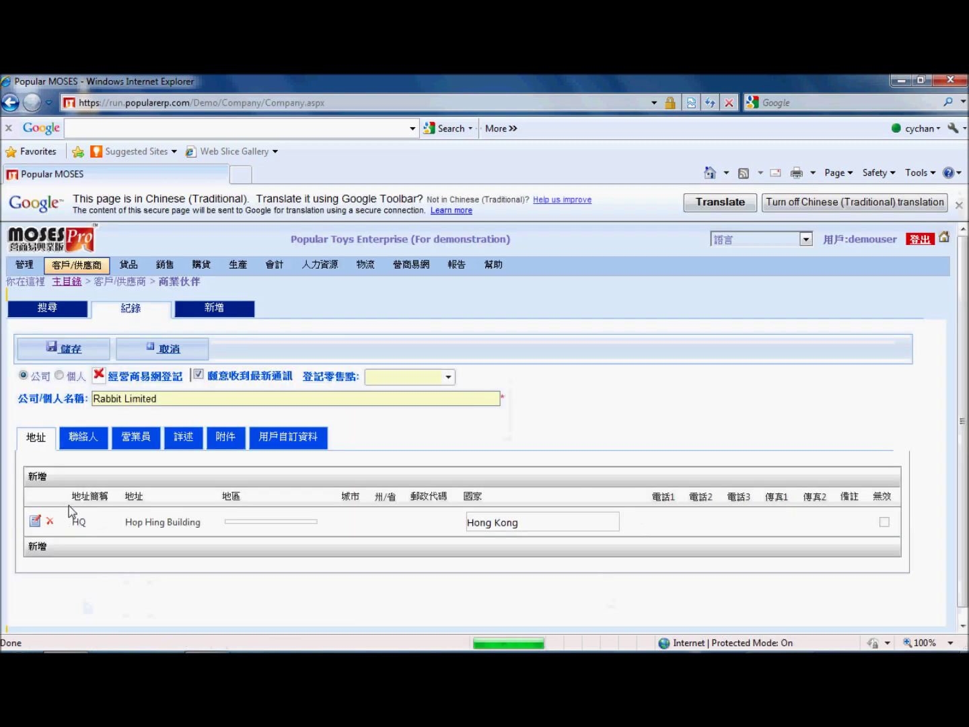
{"action": "left_click", "coordinate": [37, 478]}
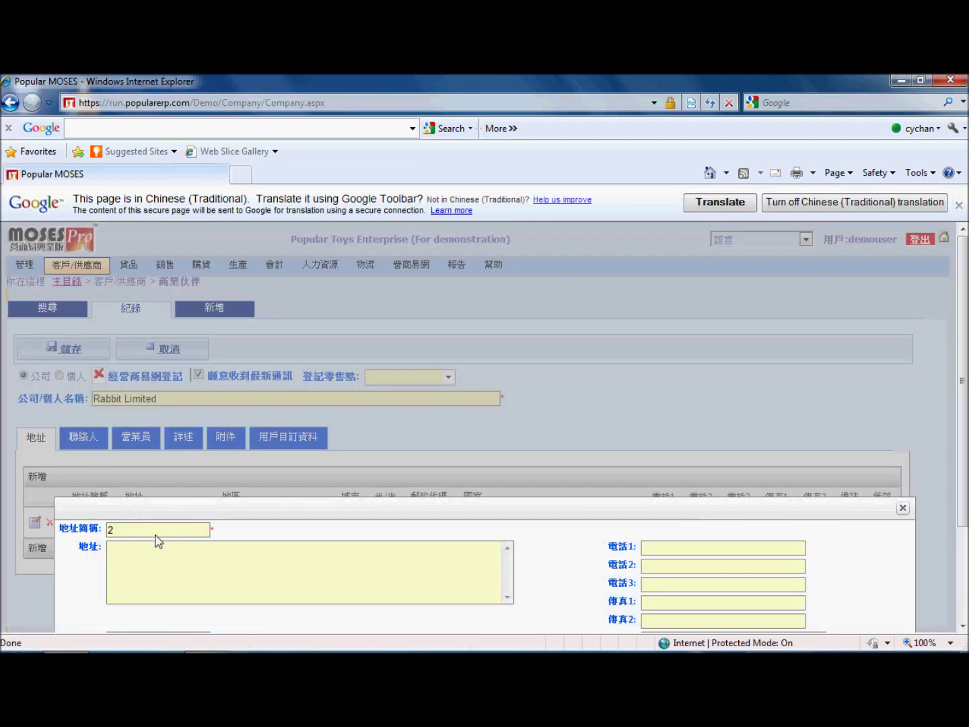
{"action": "left_click", "coordinate": [162, 528]}
{"action": "scroll", "coordinate": [161, 525], "scroll_direction": "down", "scroll_amount": 2}
{"action": "left_click", "coordinate": [138, 620]}
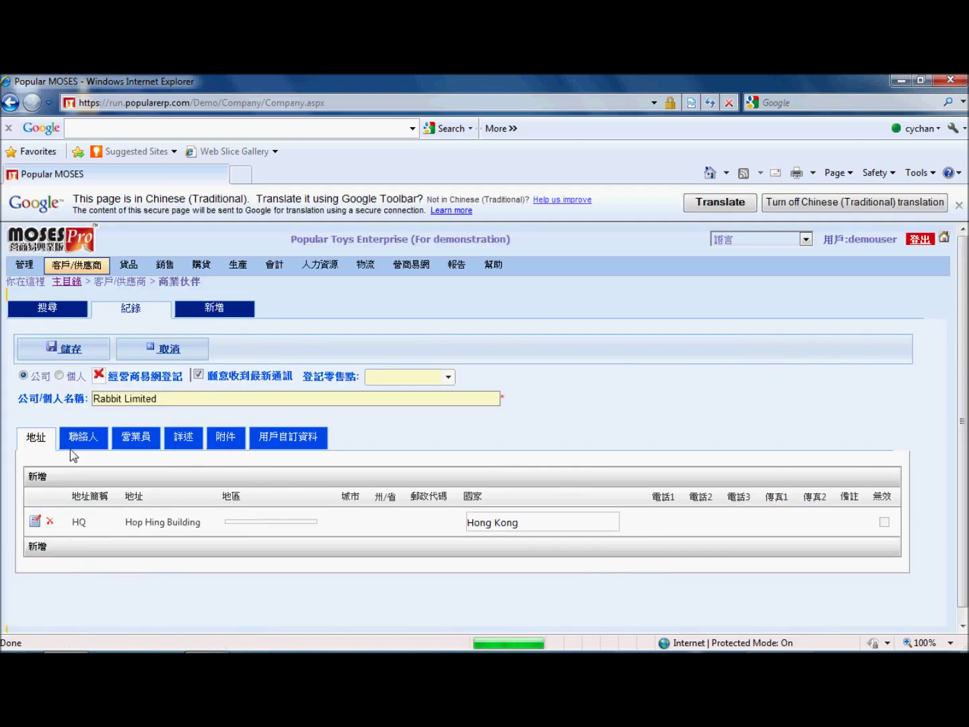
Start a new contact person (聯絡人) for Rabbit Limited and enter the contact's first and last name
{"action": "left_click", "coordinate": [84, 439]}
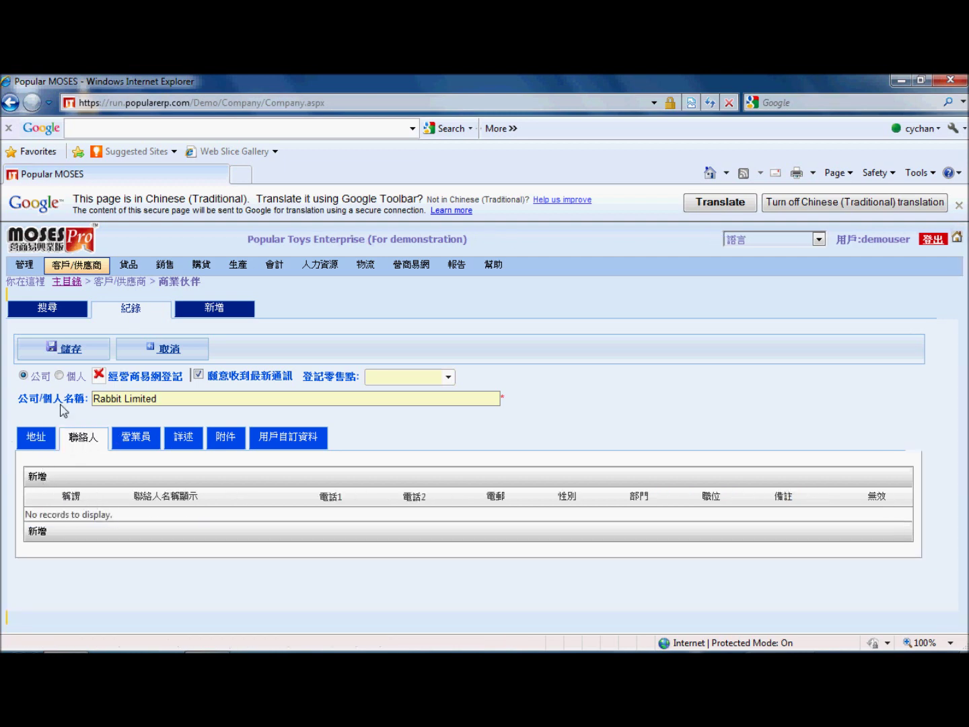
{"action": "left_click", "coordinate": [39, 476]}
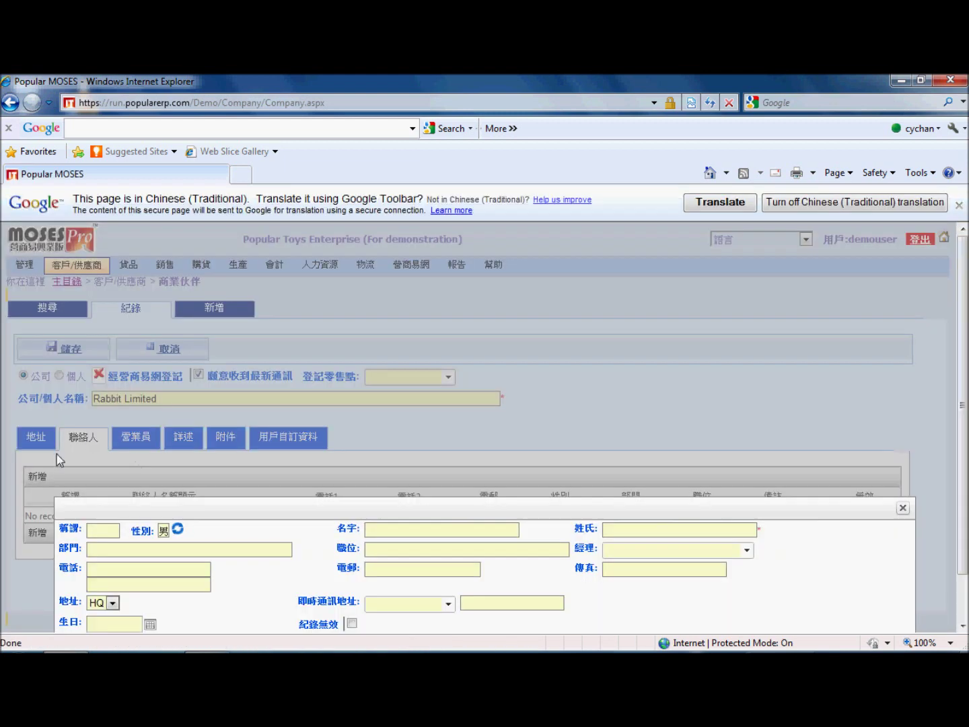
{"action": "left_click", "coordinate": [107, 531]}
{"action": "scroll", "coordinate": [163, 532], "scroll_direction": "down", "scroll_amount": 1}
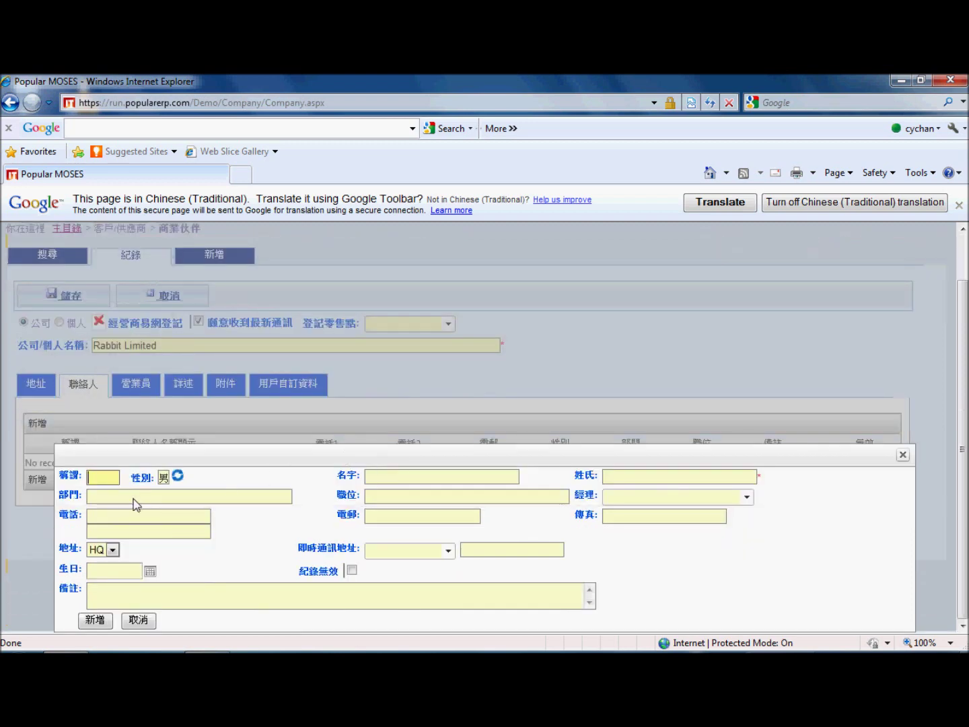
{"action": "left_click", "coordinate": [388, 480]}
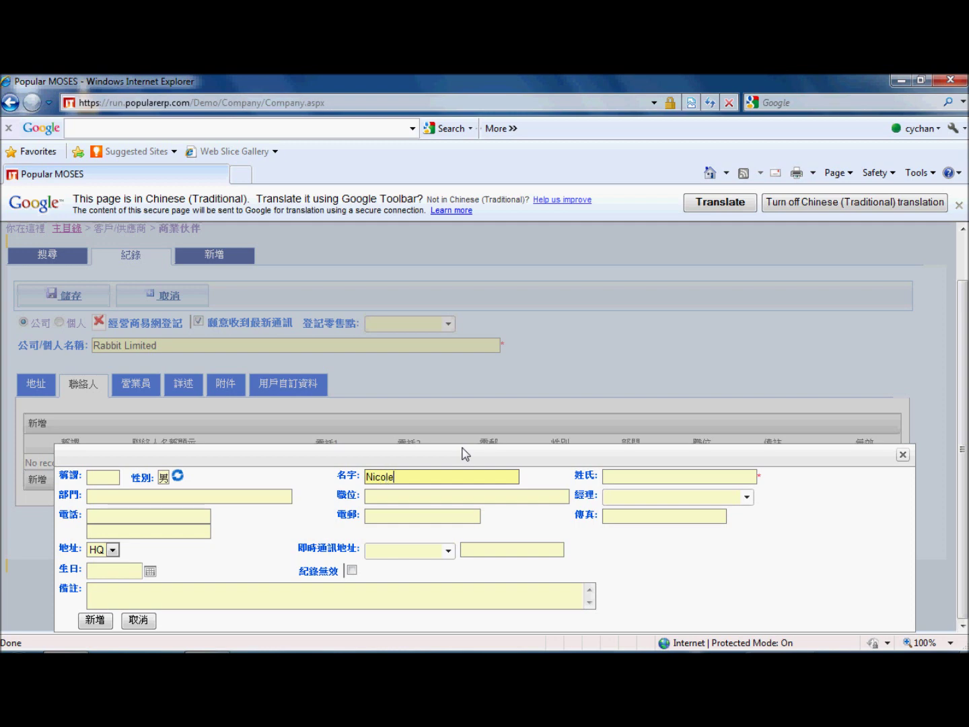
{"action": "key", "text": "Tab"}
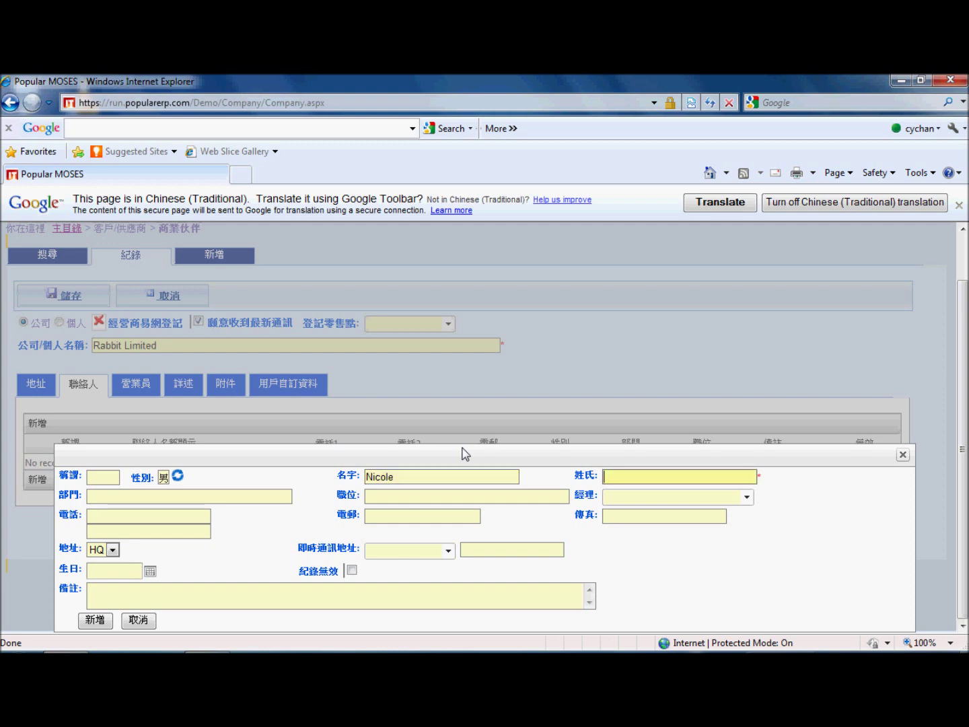
{"action": "left_click", "coordinate": [441, 496]}
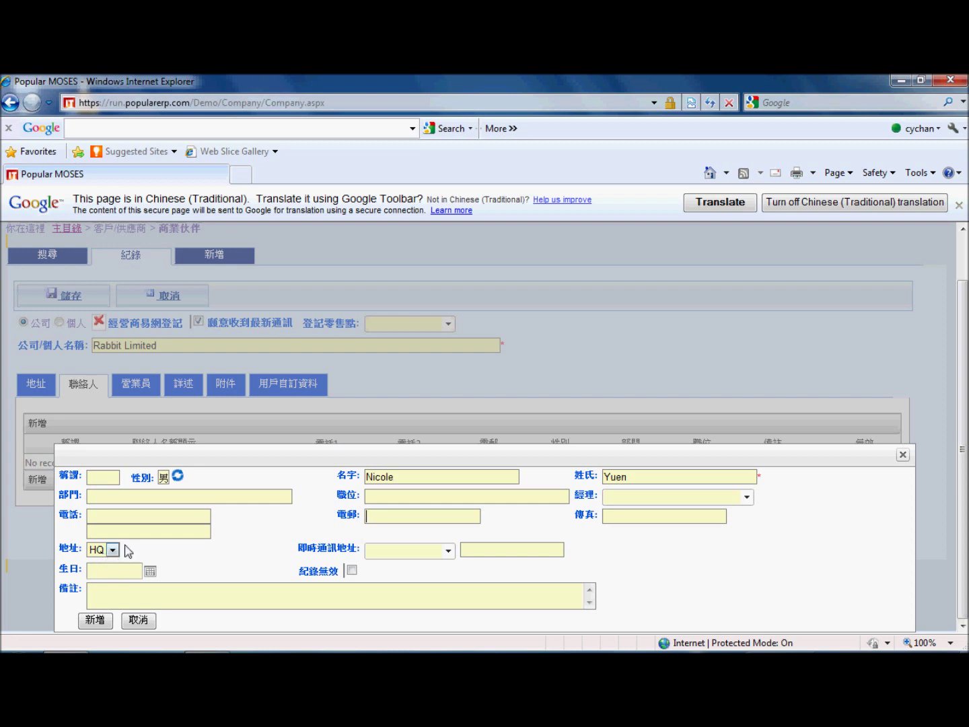
Set the contact's gender to 女, leave the optional fields such as phone and instant messaging blank, and add the contact
{"action": "left_click", "coordinate": [178, 476]}
{"action": "left_click", "coordinate": [193, 501]}
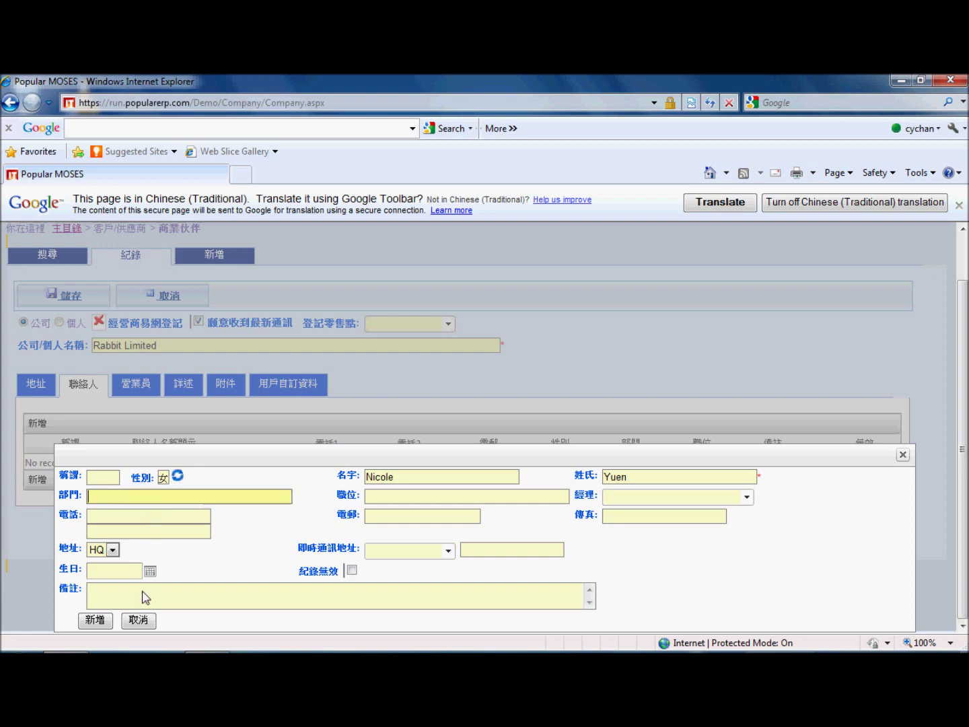
{"action": "left_click", "coordinate": [144, 597]}
{"action": "left_click", "coordinate": [138, 519]}
{"action": "left_click", "coordinate": [142, 536]}
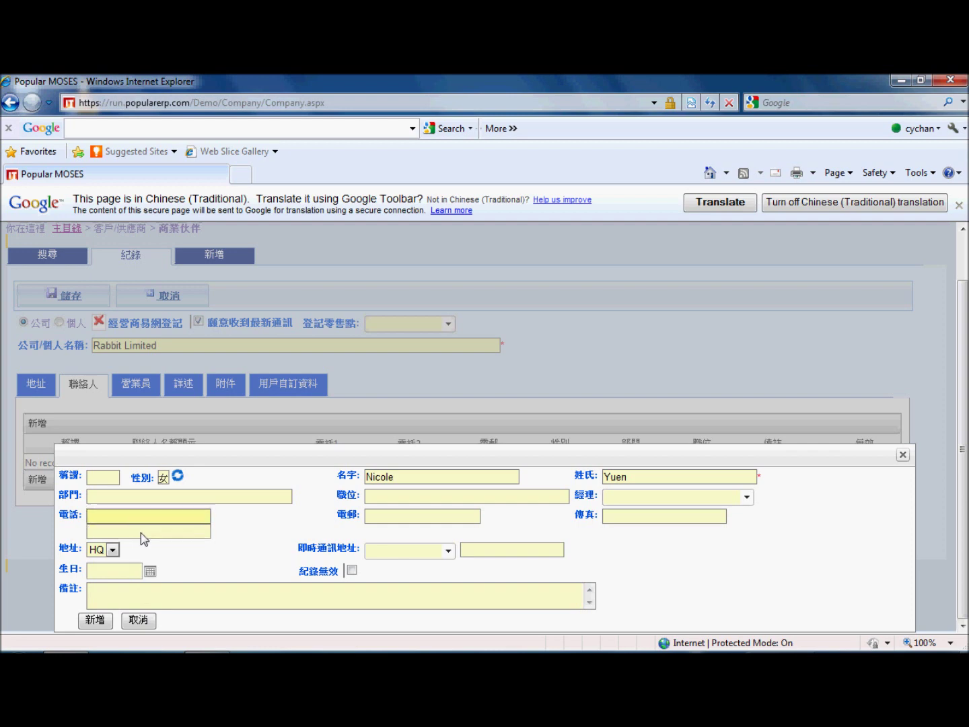
{"action": "left_click", "coordinate": [150, 595]}
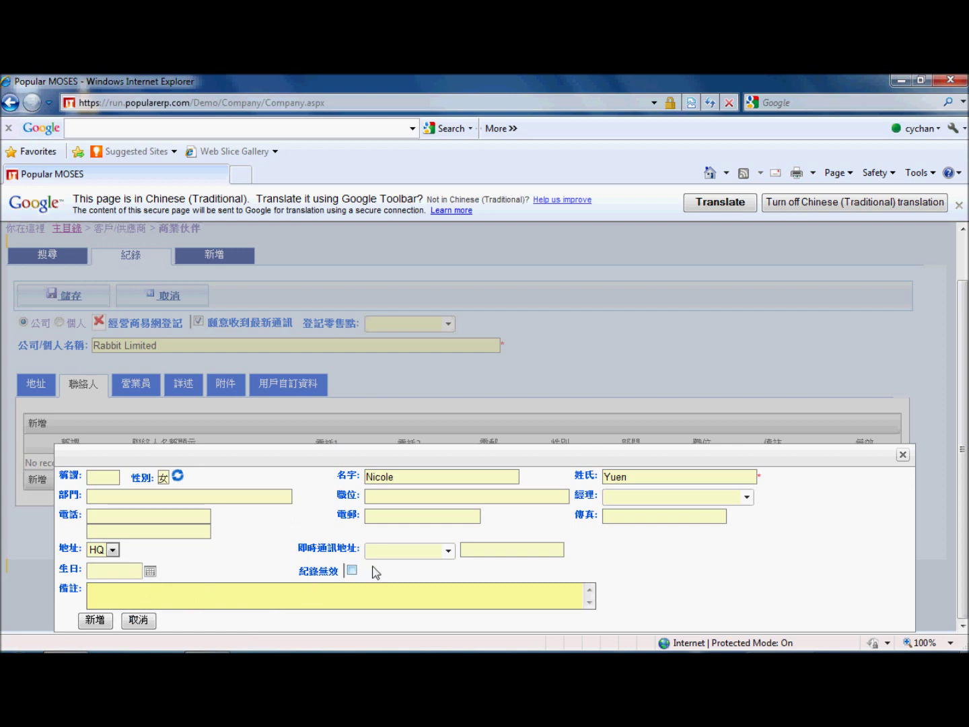
{"action": "left_click", "coordinate": [446, 552]}
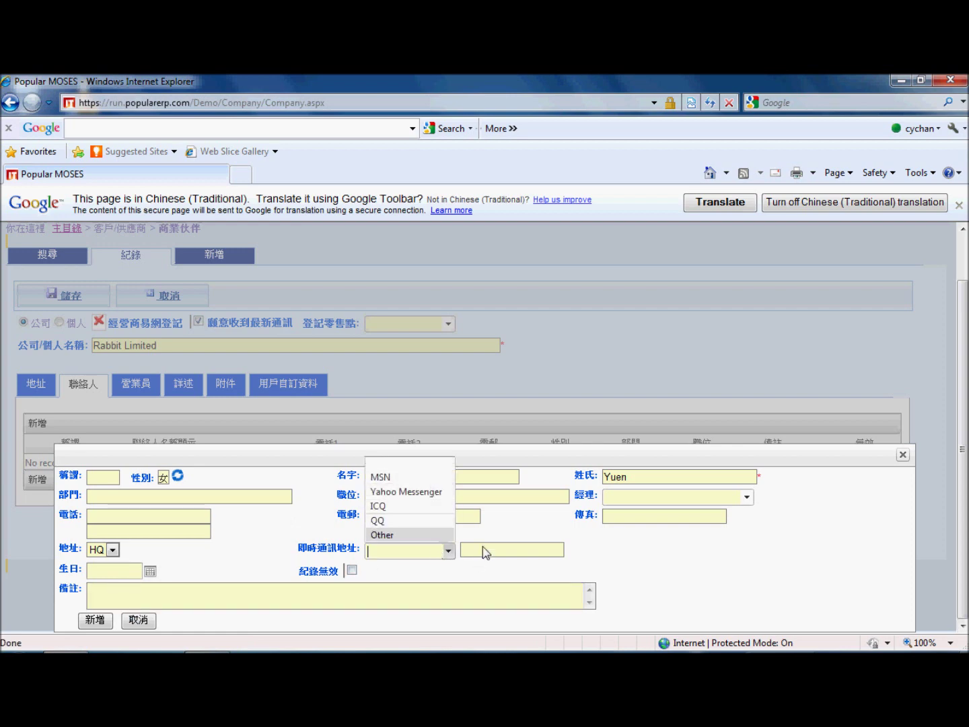
{"action": "left_click", "coordinate": [267, 597]}
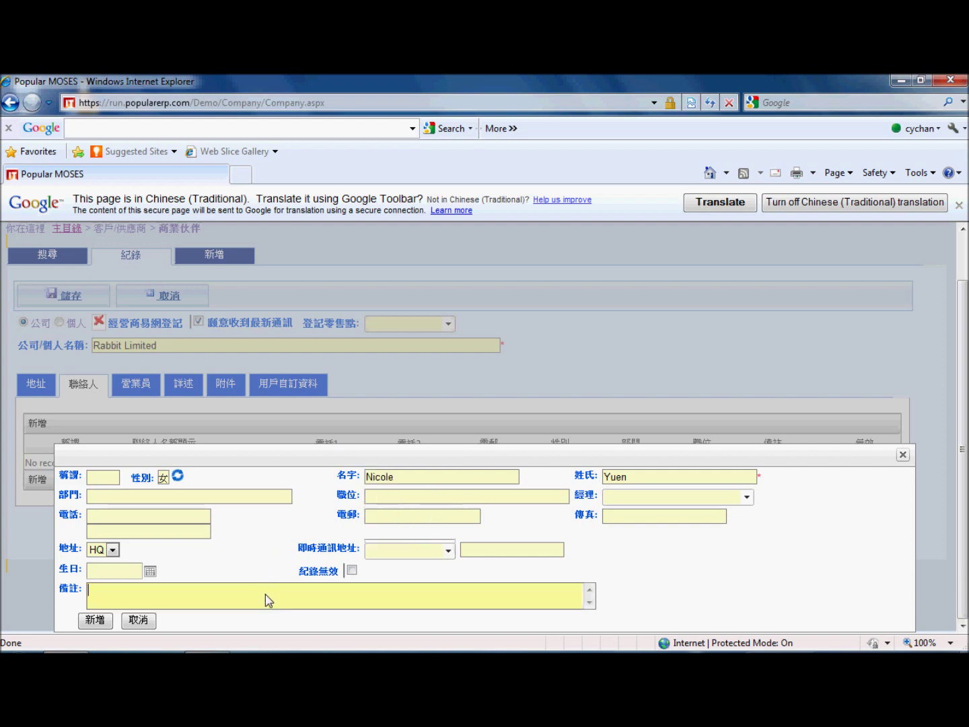
{"action": "left_click", "coordinate": [98, 619]}
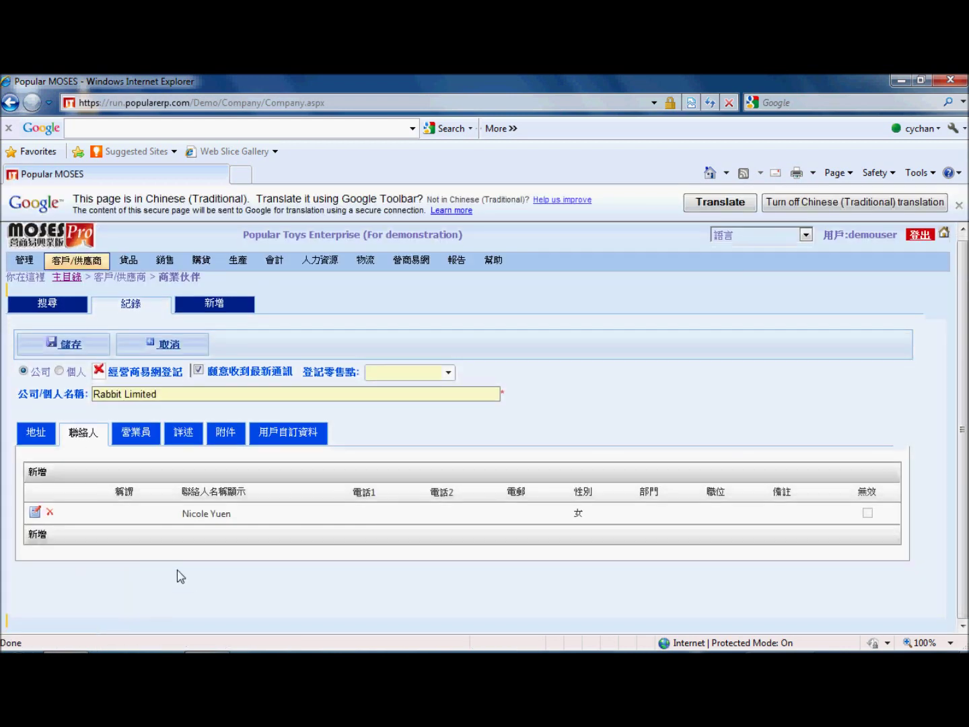
Assign the seventh listed salesperson (營業員) to Rabbit Limited with an effective date of 1 Dec 2011
{"action": "left_click", "coordinate": [138, 438]}
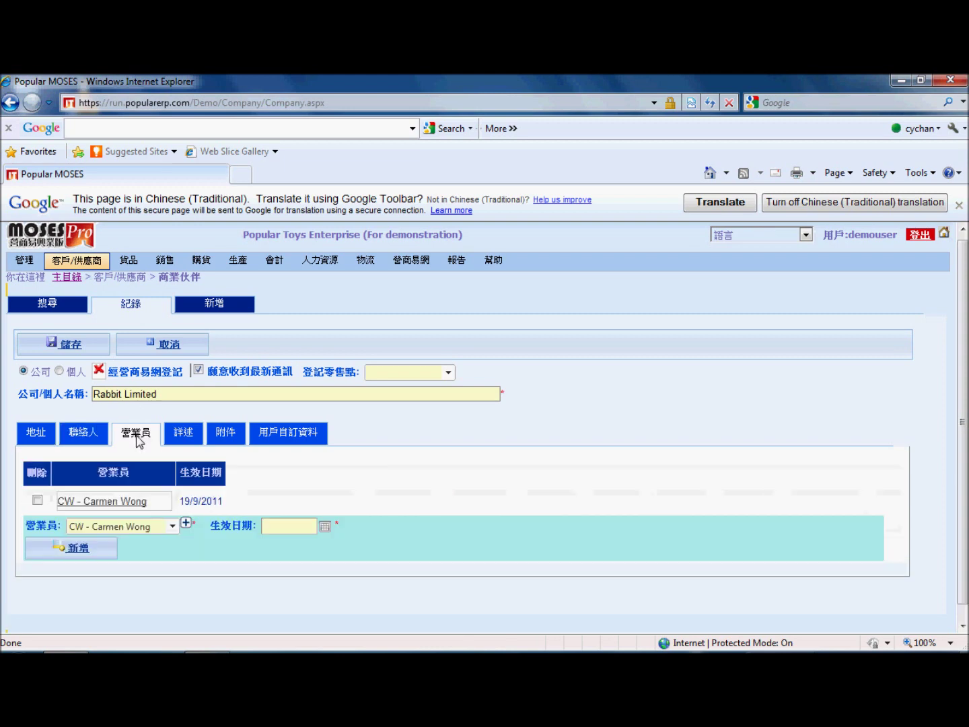
{"action": "left_click", "coordinate": [172, 529]}
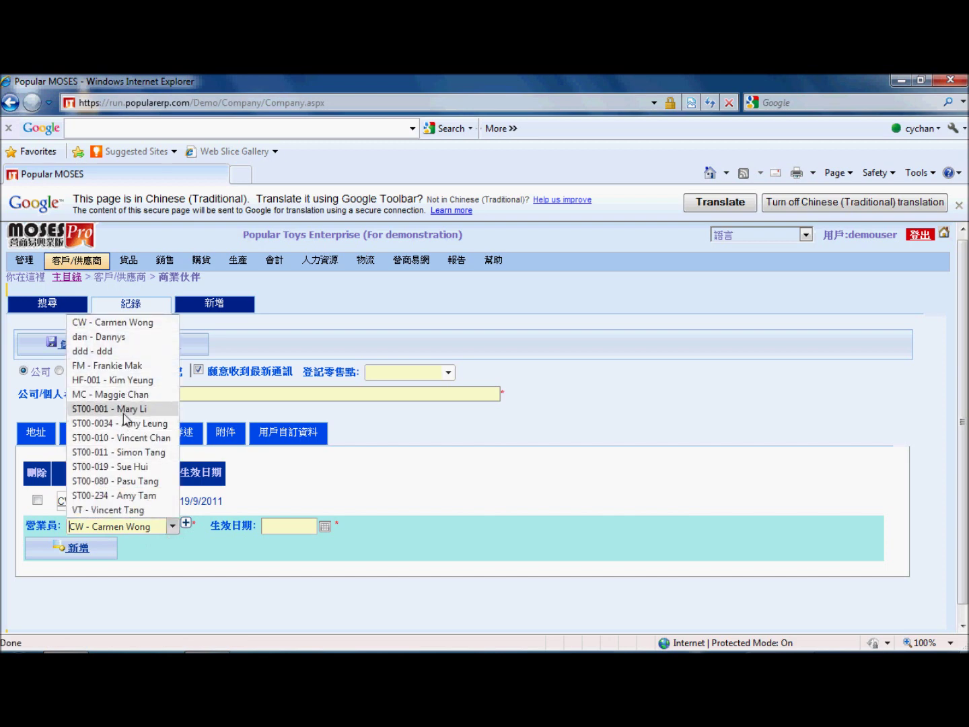
{"action": "left_click", "coordinate": [124, 409]}
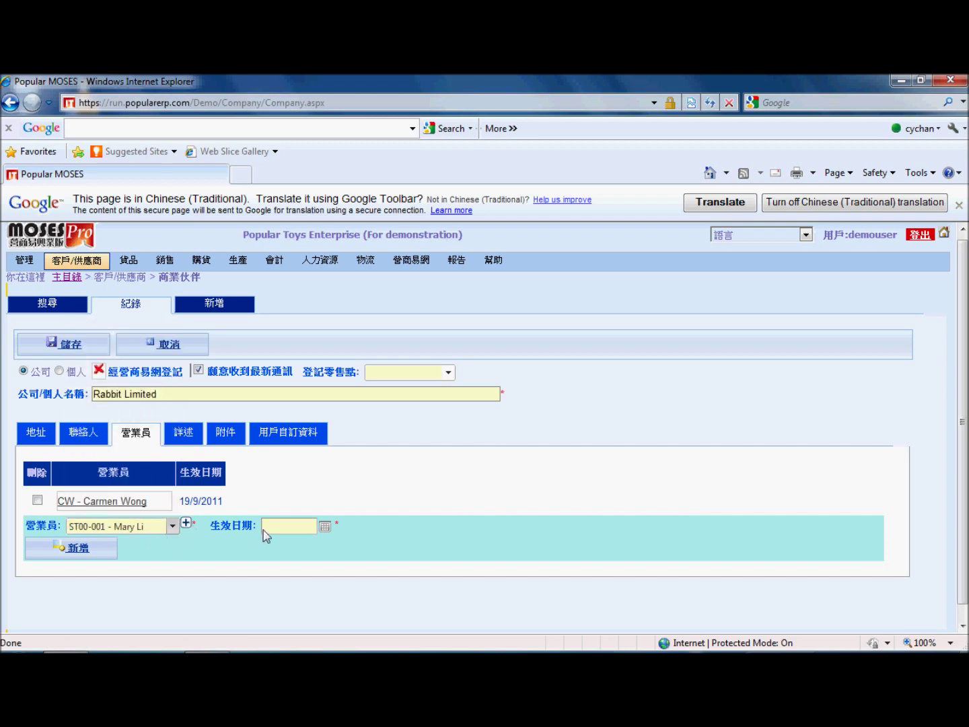
{"action": "left_click", "coordinate": [325, 526]}
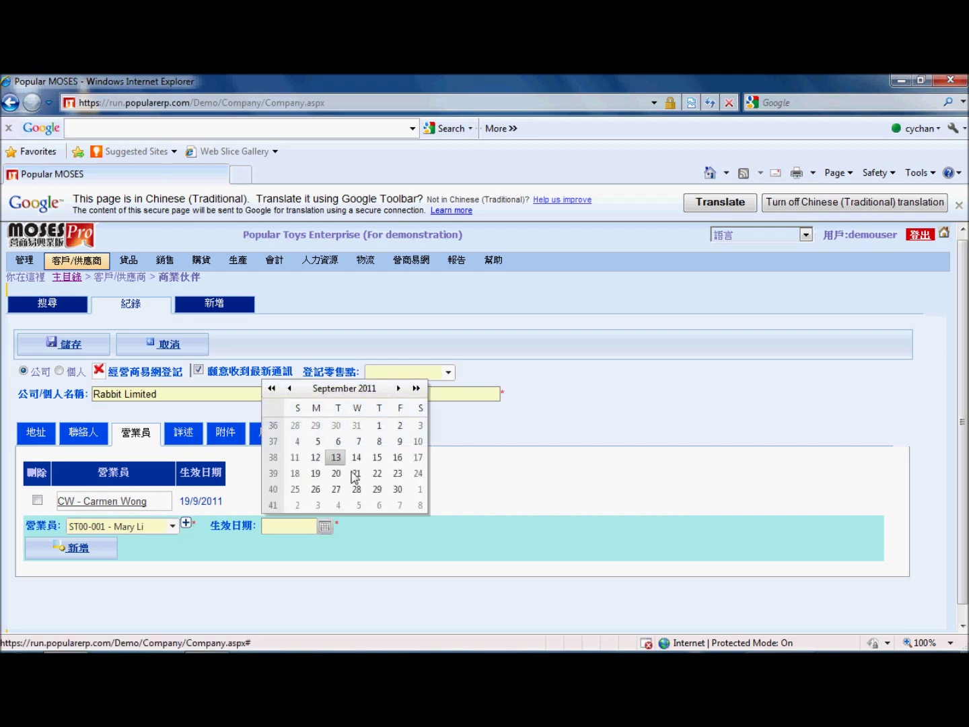
{"action": "left_click", "coordinate": [417, 389]}
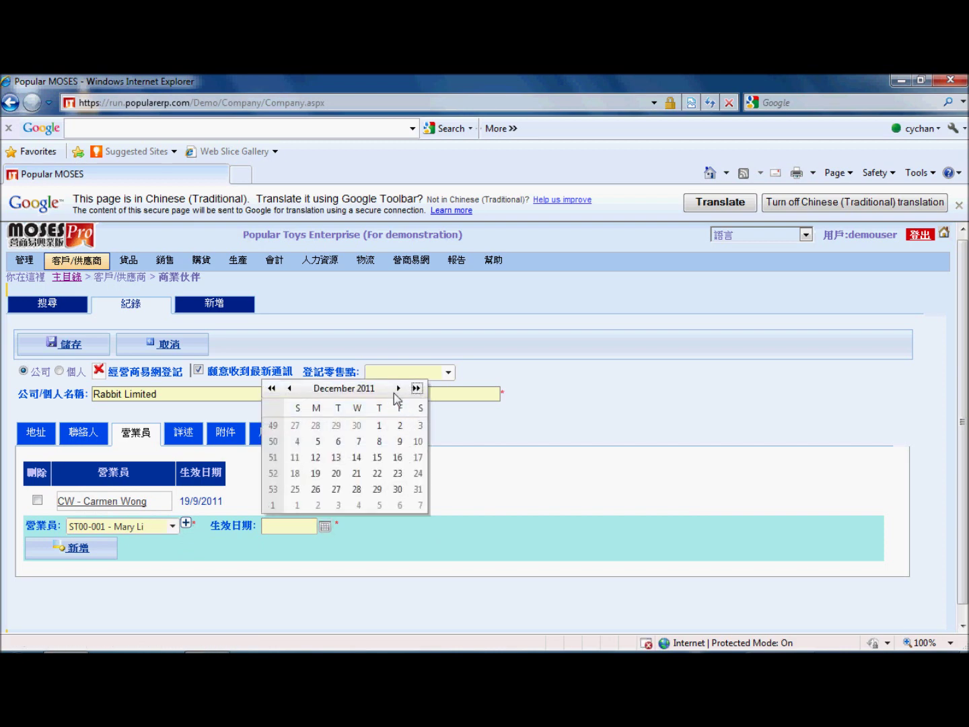
{"action": "left_click", "coordinate": [379, 427]}
{"action": "left_click", "coordinate": [82, 555]}
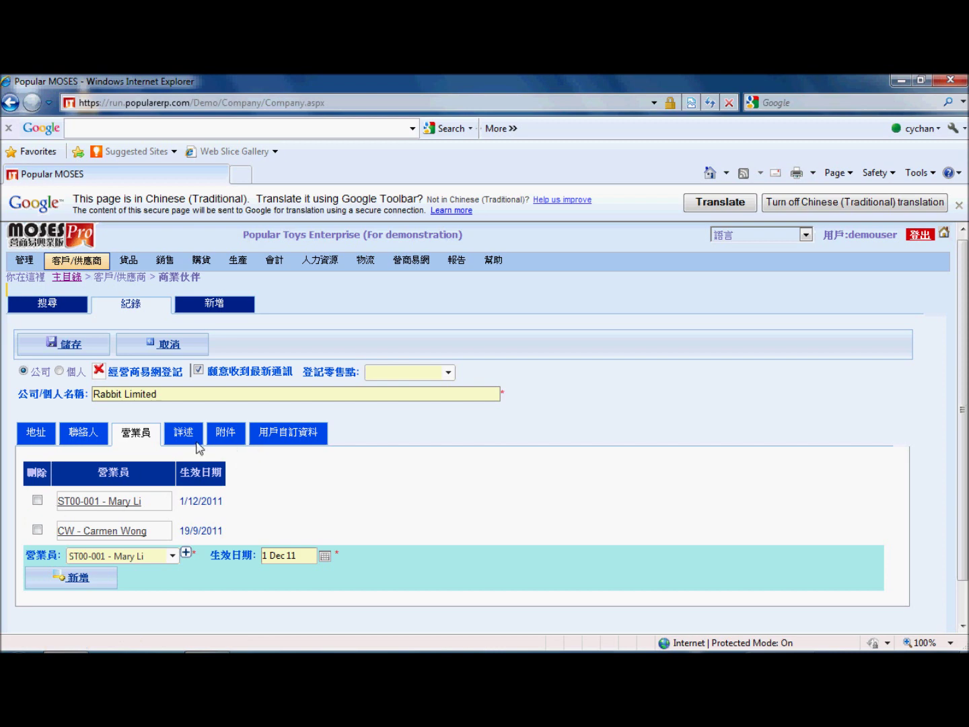
Set the parent company (母公司) in Rabbit Limited's details to ABC Company
{"action": "left_click", "coordinate": [189, 436]}
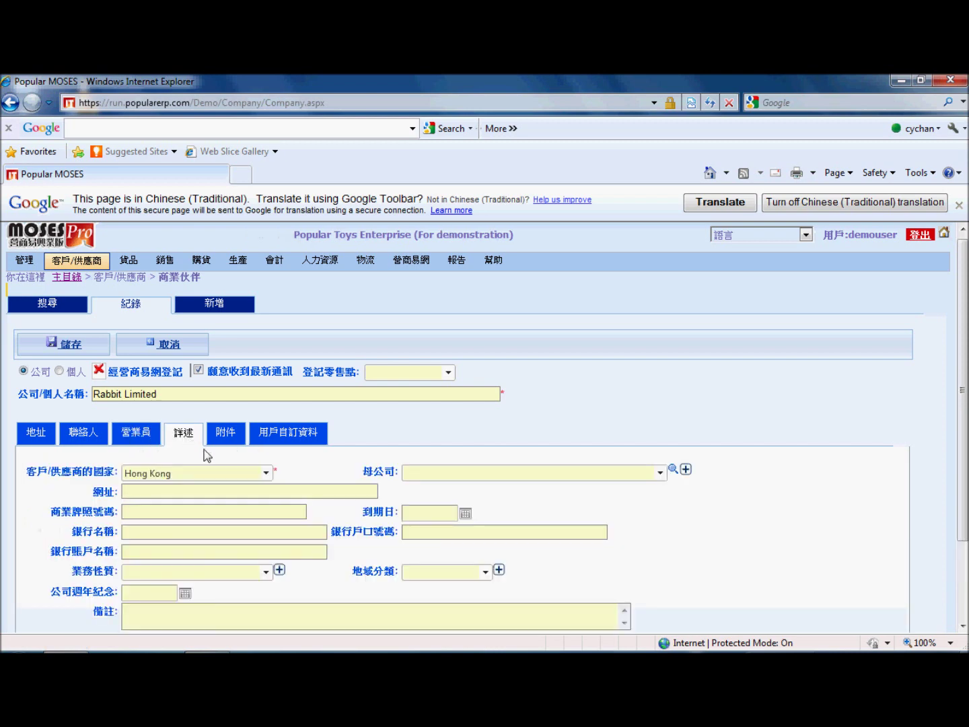
{"action": "scroll", "coordinate": [206, 452], "scroll_direction": "down", "scroll_amount": 2}
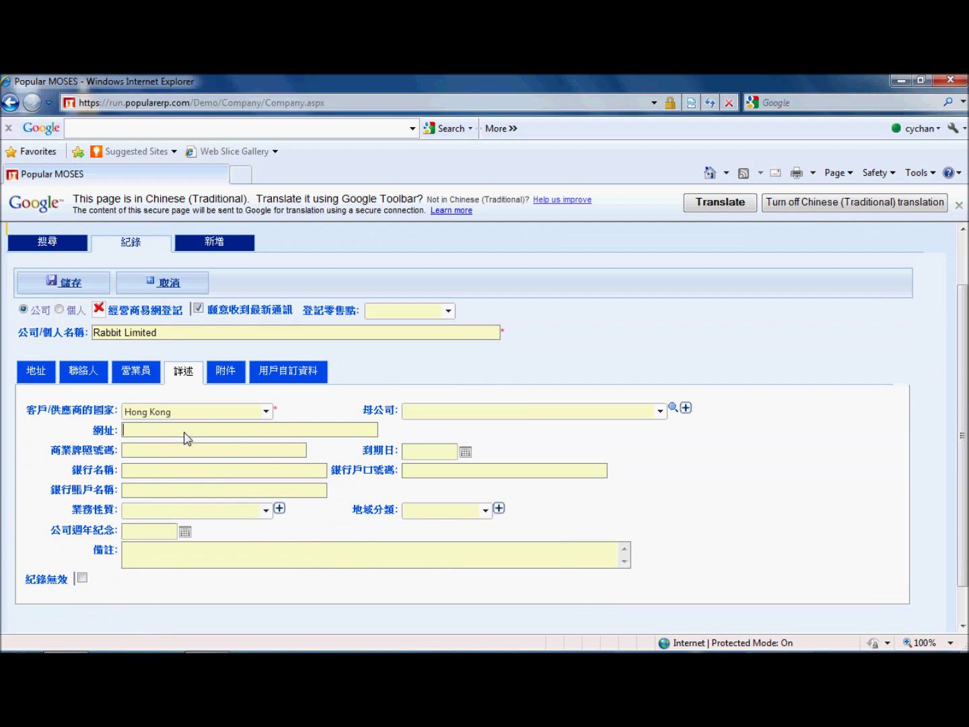
{"action": "left_click", "coordinate": [661, 412]}
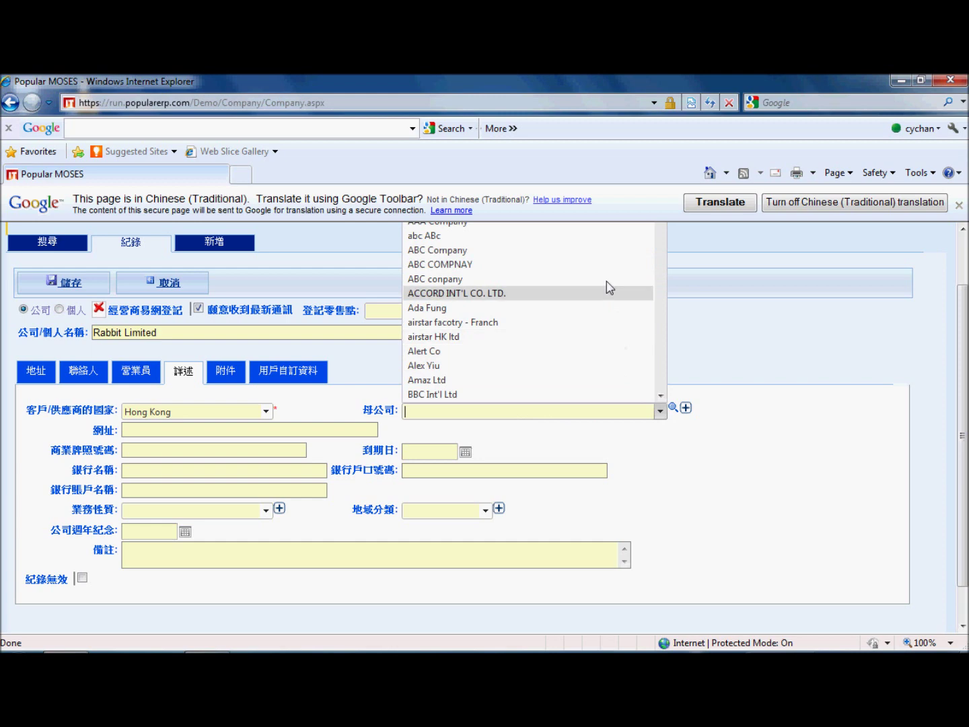
{"action": "left_click", "coordinate": [595, 251]}
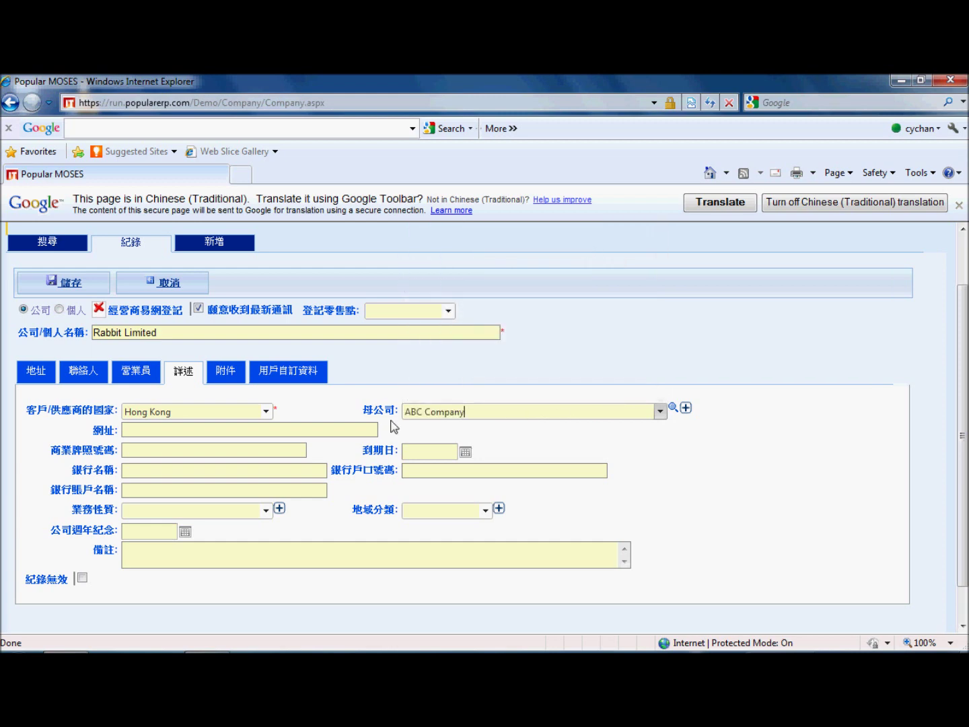
Go through the optional website, business licence, expiry date, bank, anniversary and remarks fields in the details without filling them
{"action": "left_click", "coordinate": [340, 430]}
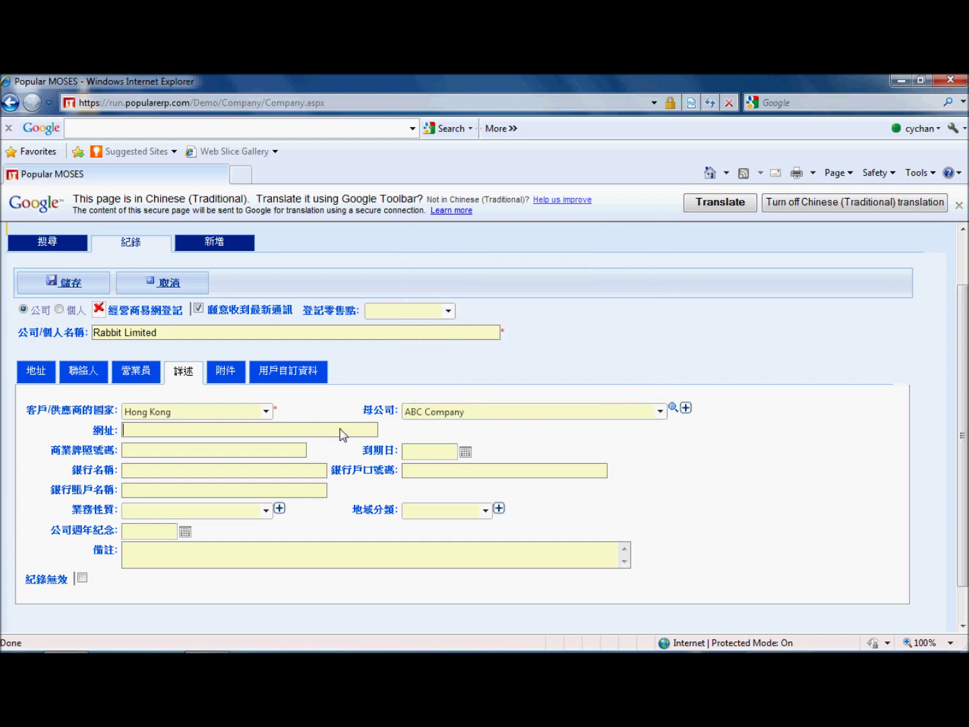
{"action": "left_click", "coordinate": [279, 449]}
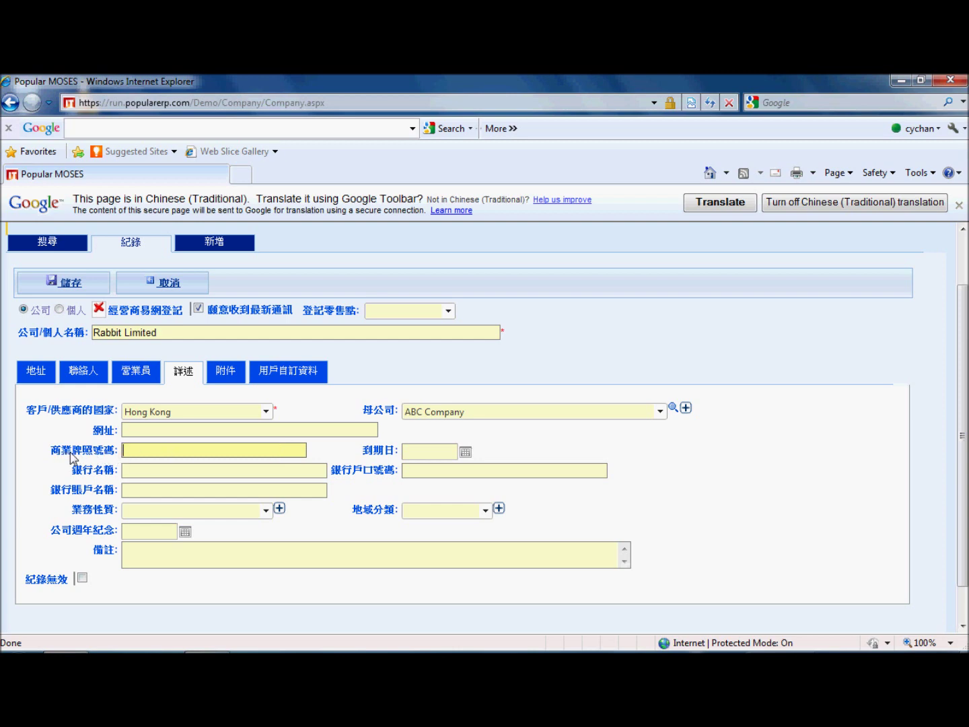
{"action": "left_click", "coordinate": [436, 452]}
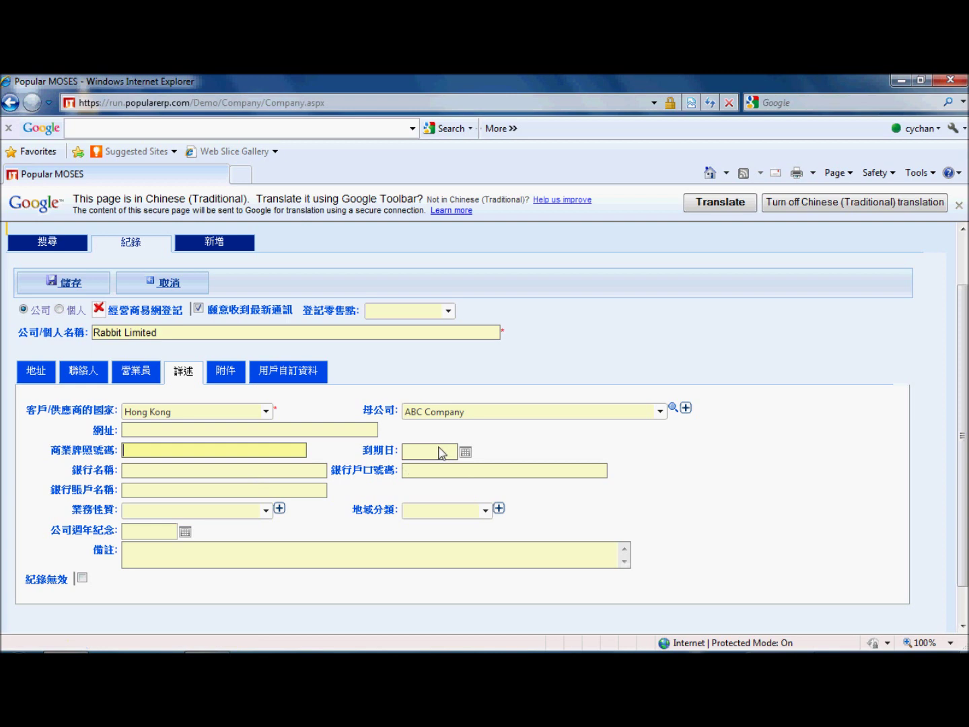
{"action": "left_click", "coordinate": [267, 473]}
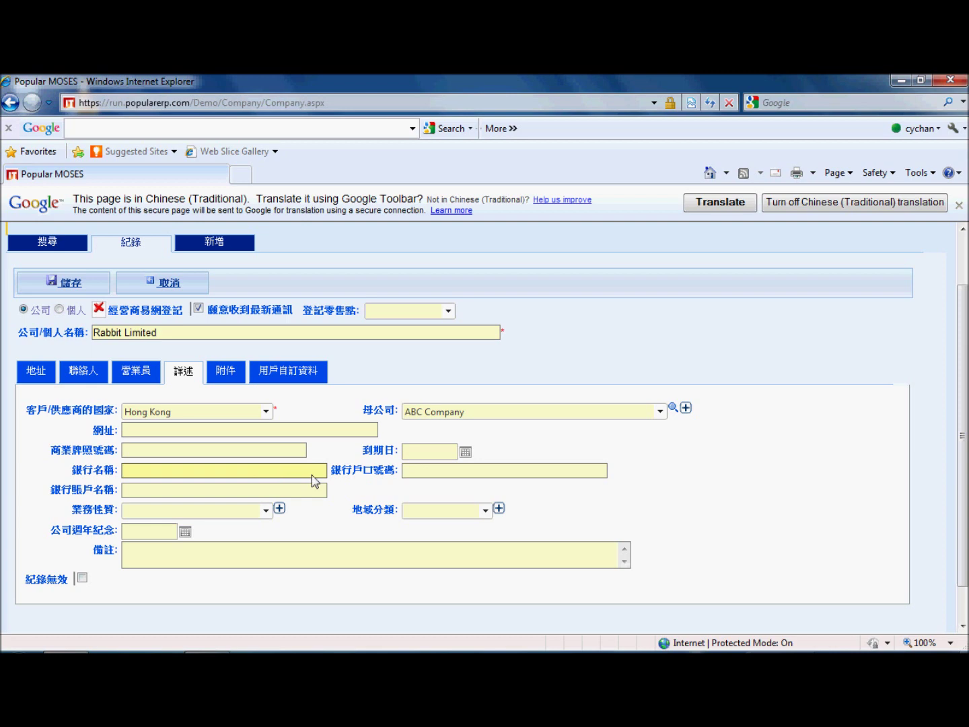
{"action": "left_click", "coordinate": [503, 475]}
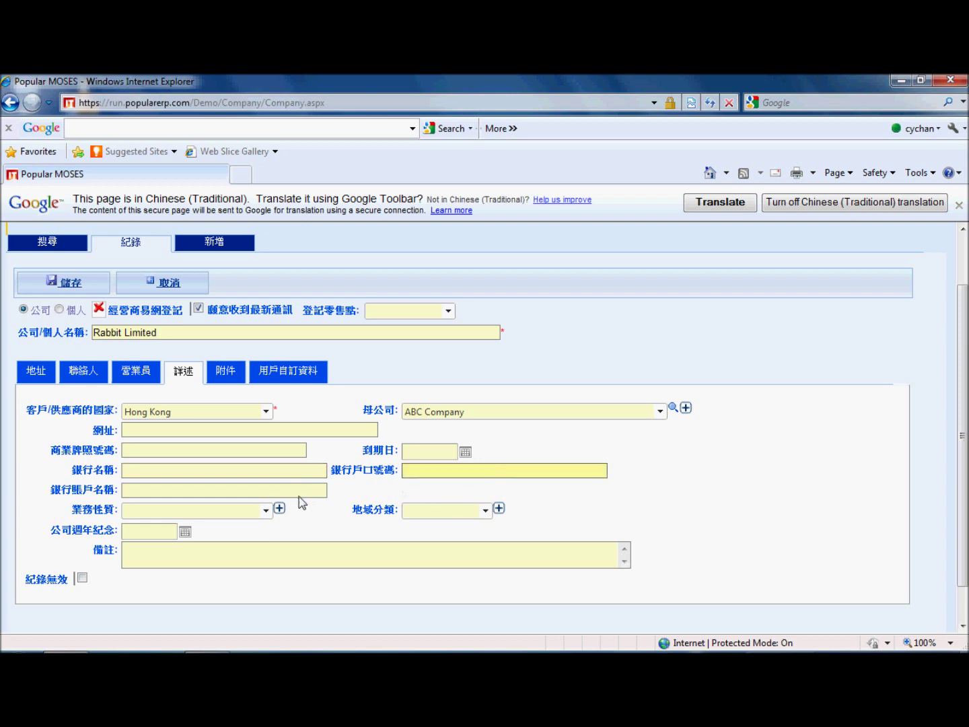
{"action": "left_click", "coordinate": [148, 531]}
{"action": "left_click", "coordinate": [159, 554]}
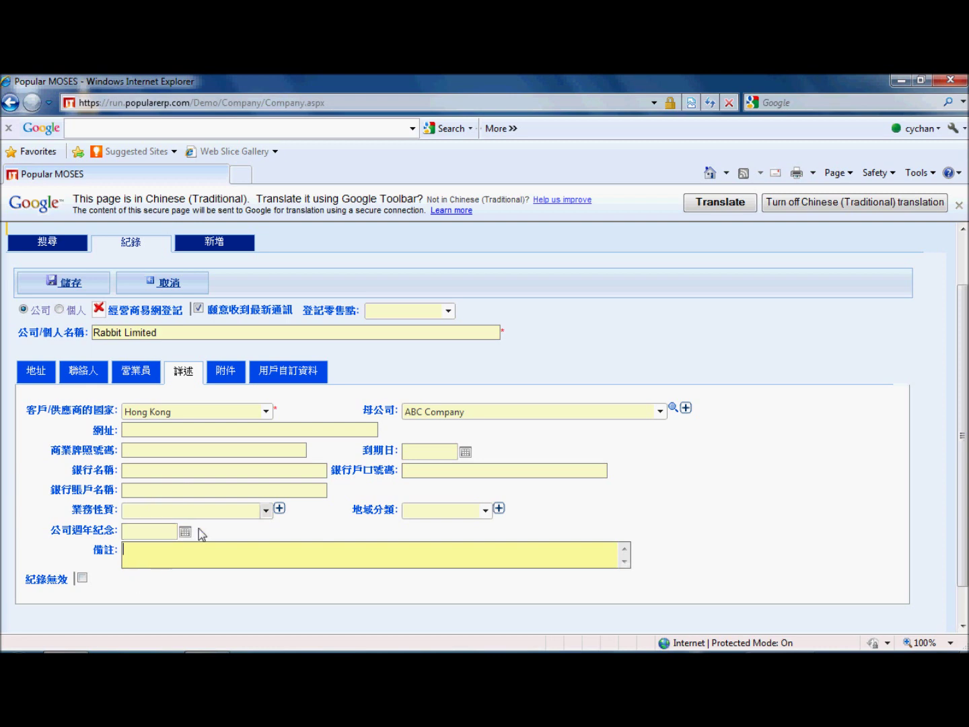
{"action": "scroll", "coordinate": [236, 545], "scroll_direction": "down", "scroll_amount": 1}
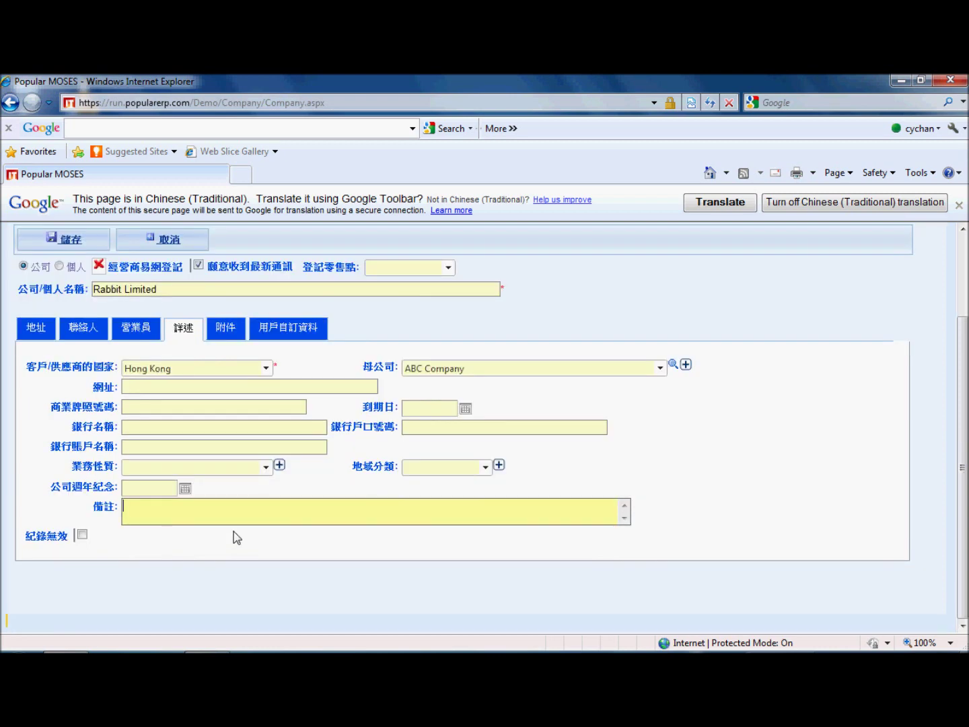
Enter the note "(Mother Company change from ABC Company to Music )" in the custom field 自訂1
{"action": "left_click", "coordinate": [237, 331]}
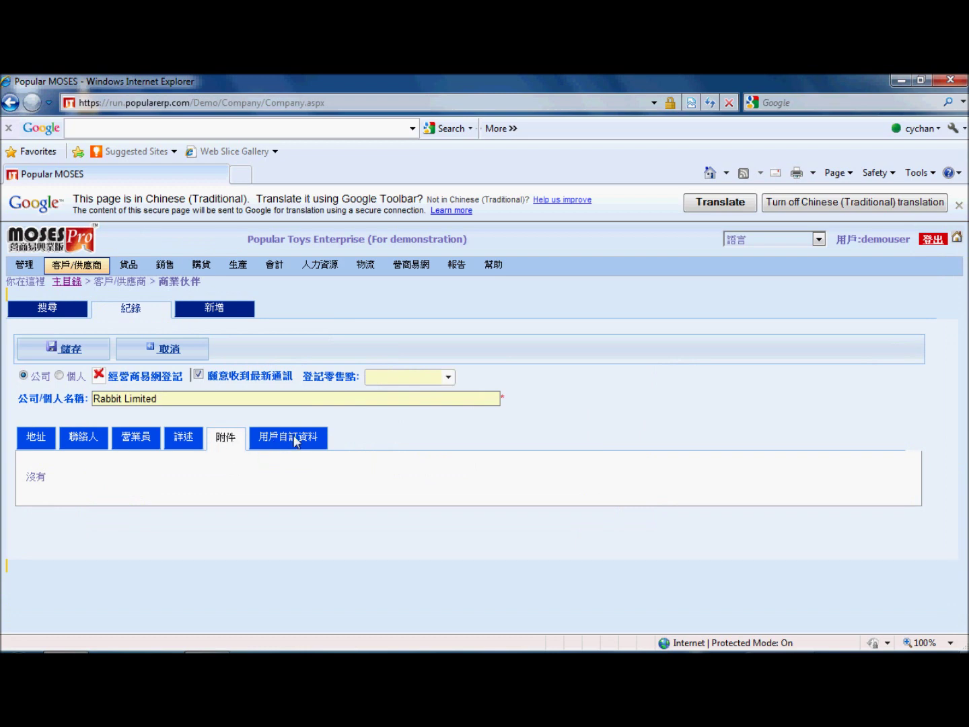
{"action": "left_click", "coordinate": [277, 447]}
{"action": "left_click", "coordinate": [264, 474]}
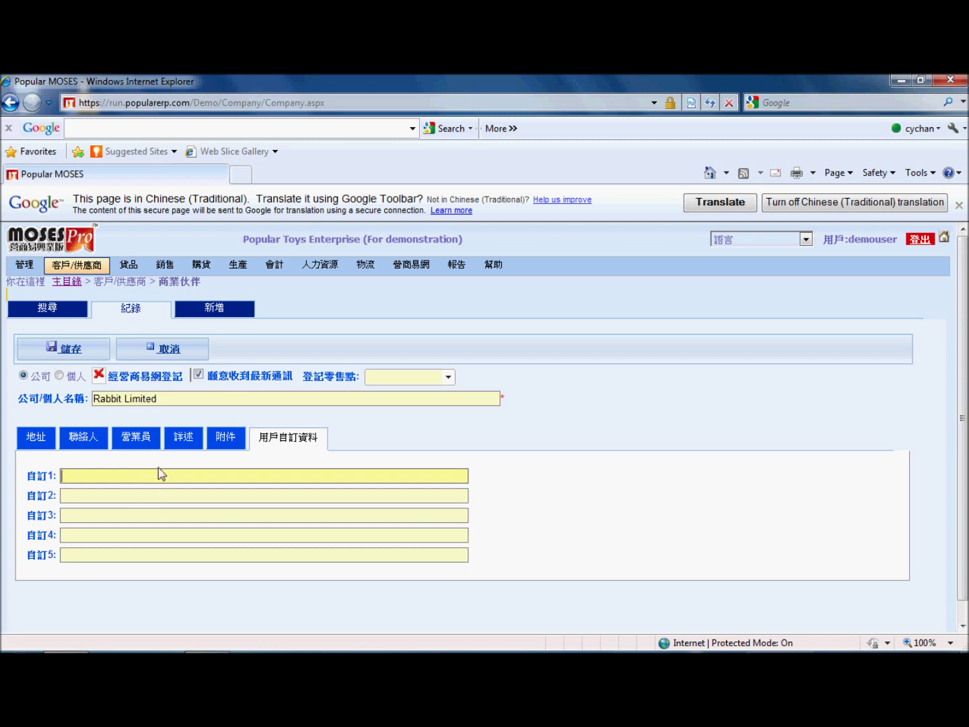
{"action": "type", "text": "("}
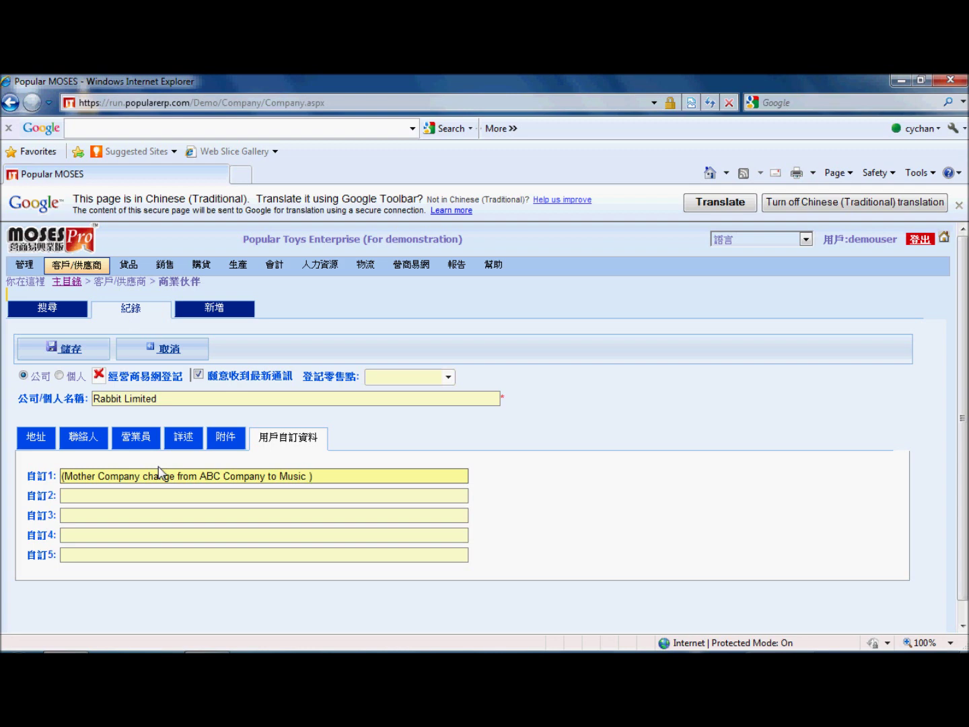
Shorten the 自訂1 note to "(Mother Com.change from ABC Com. to Music Ltd )" and save the Rabbit Limited record
{"action": "left_click_drag", "start_coordinate": [299, 473], "coordinate": [351, 486]}
{"action": "left_click", "coordinate": [310, 476]}
{"action": "left_click", "coordinate": [312, 480]}
{"action": "left_click_drag", "start_coordinate": [245, 477], "coordinate": [267, 479]}
{"action": "key", "text": "Delete"}
{"action": "left_click", "coordinate": [137, 478]}
{"action": "left_click_drag", "start_coordinate": [142, 479], "coordinate": [123, 482]}
{"action": "type", "text": "."}
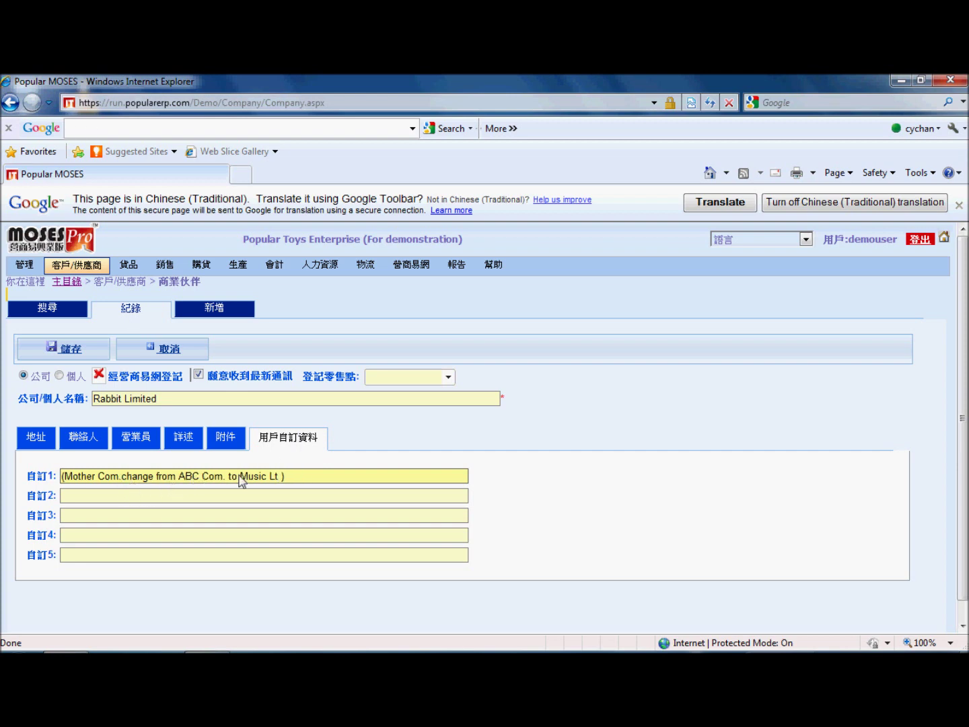
{"action": "left_click", "coordinate": [283, 479]}
{"action": "type", "text": "d"}
{"action": "left_click", "coordinate": [214, 498]}
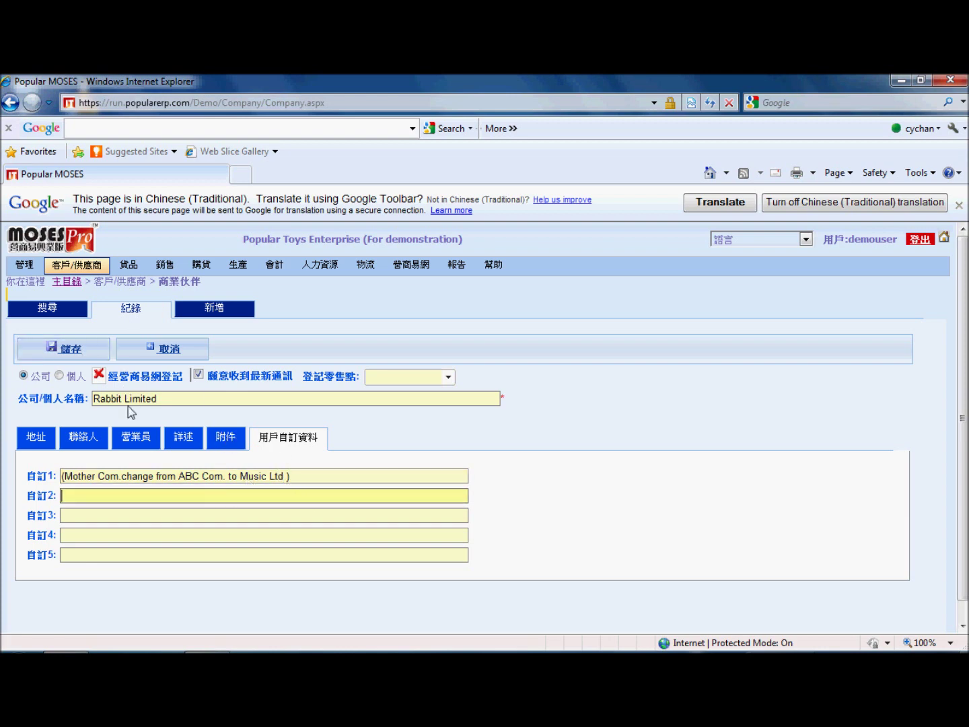
{"action": "left_click", "coordinate": [70, 355]}
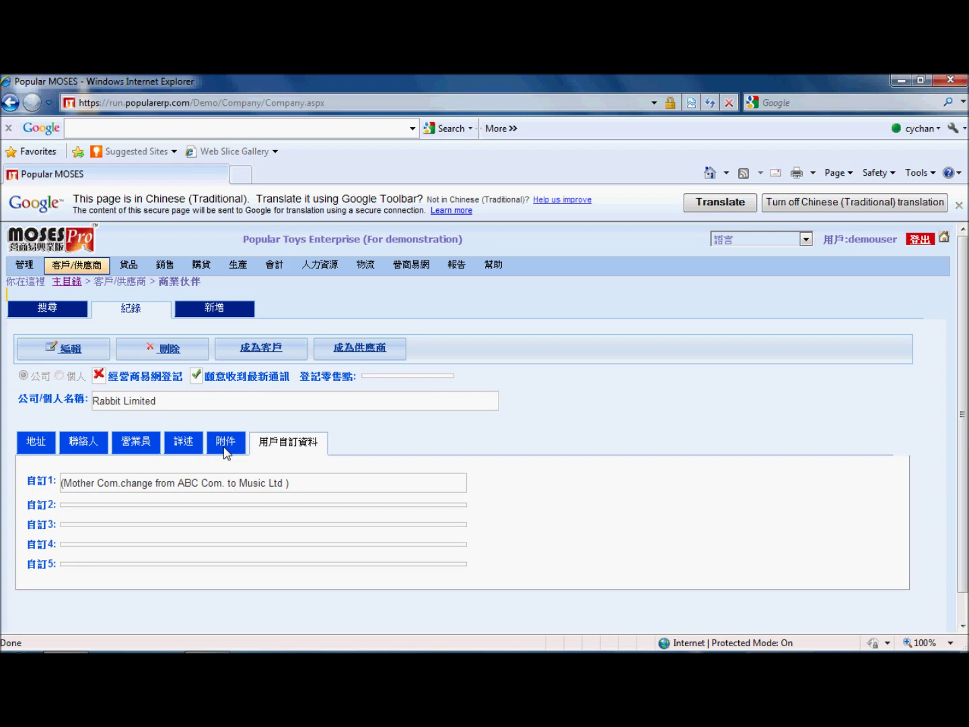
Attach the desktop file Import Companys.xls to the Rabbit Limited record and save the attachment without remarks
{"action": "left_click", "coordinate": [222, 446]}
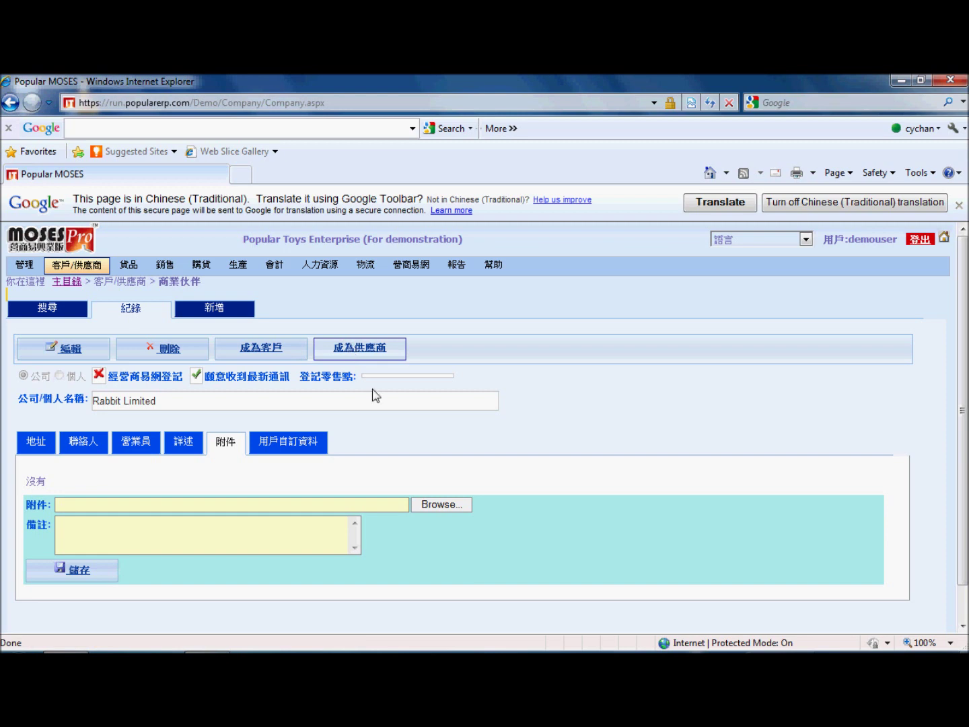
{"action": "left_click", "coordinate": [451, 506]}
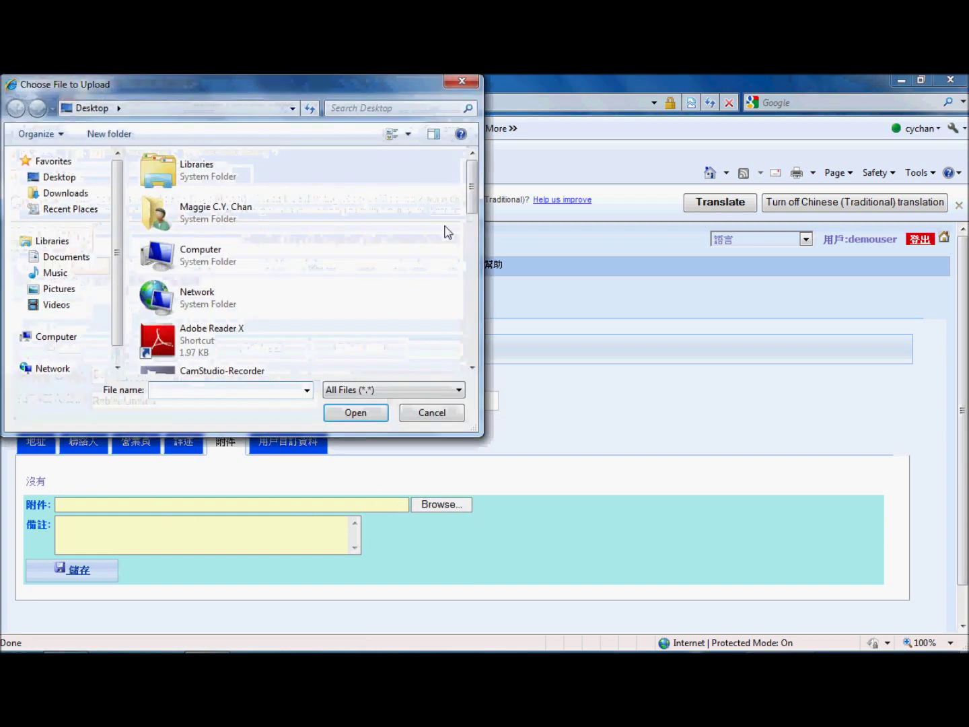
{"action": "left_click_drag", "start_coordinate": [465, 191], "coordinate": [474, 339]}
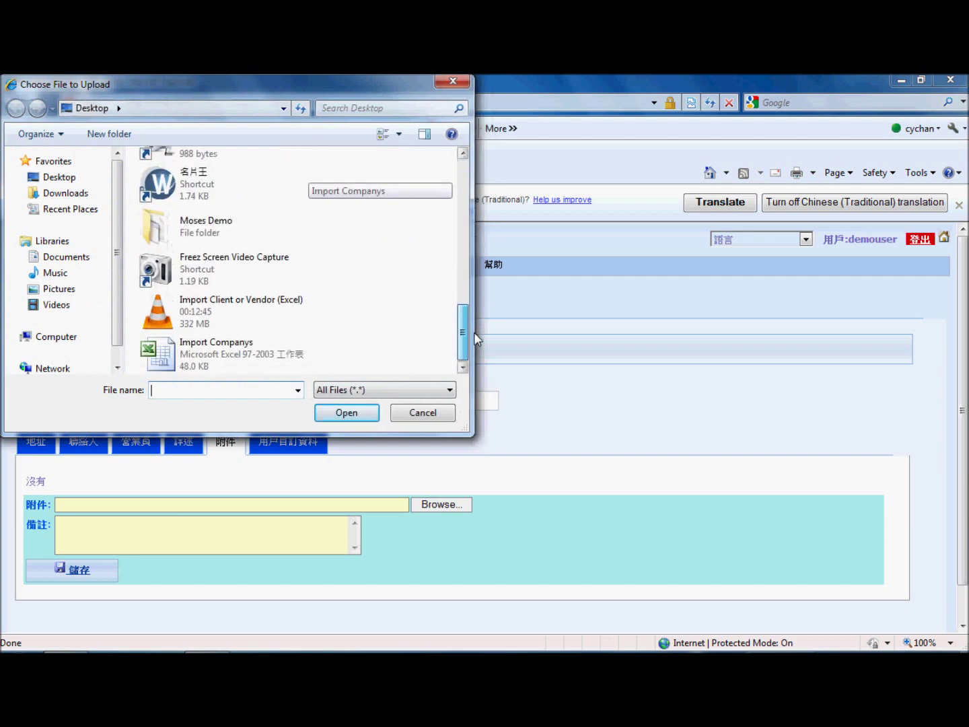
{"action": "left_click", "coordinate": [245, 353]}
{"action": "left_click", "coordinate": [358, 418]}
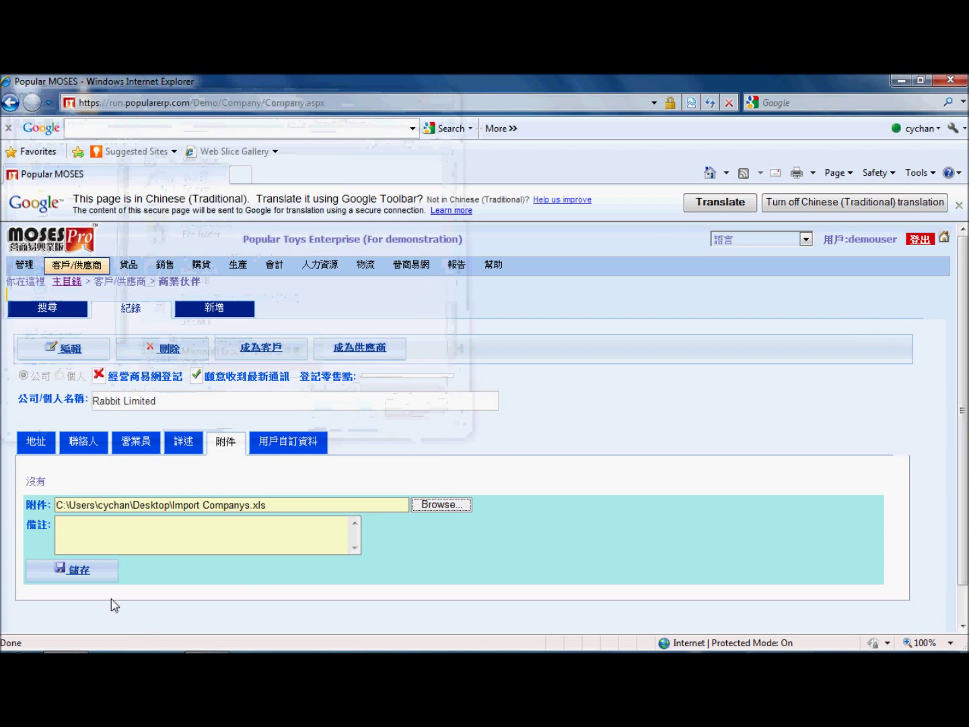
{"action": "left_click", "coordinate": [79, 572]}
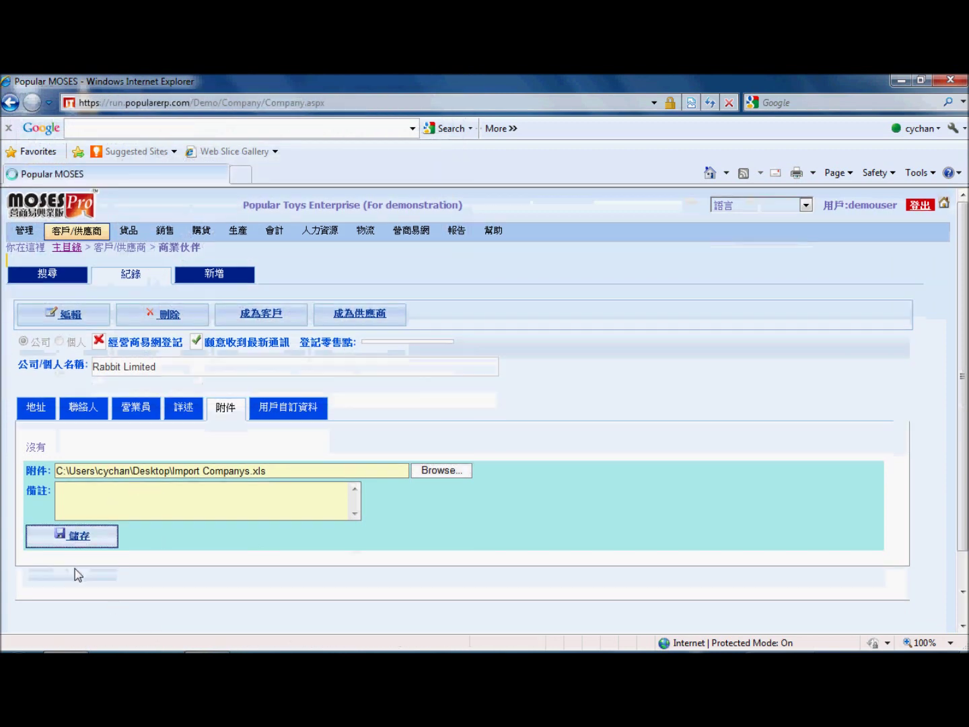
{"action": "scroll", "coordinate": [311, 545], "scroll_direction": "down", "scroll_amount": 1}
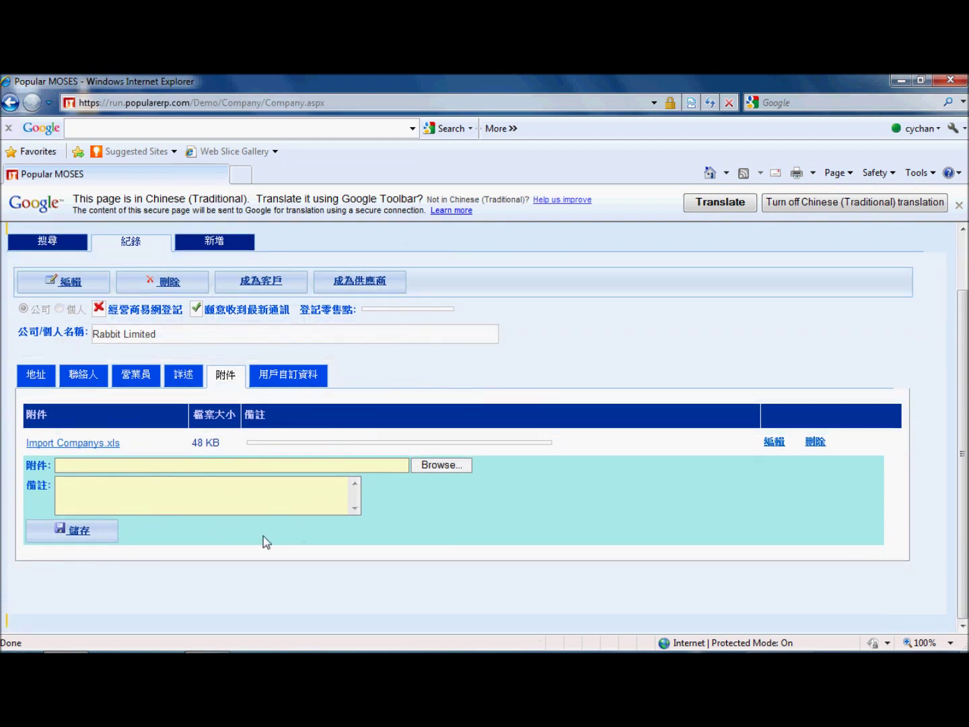
{"action": "scroll", "coordinate": [195, 426], "scroll_direction": "up", "scroll_amount": 1}
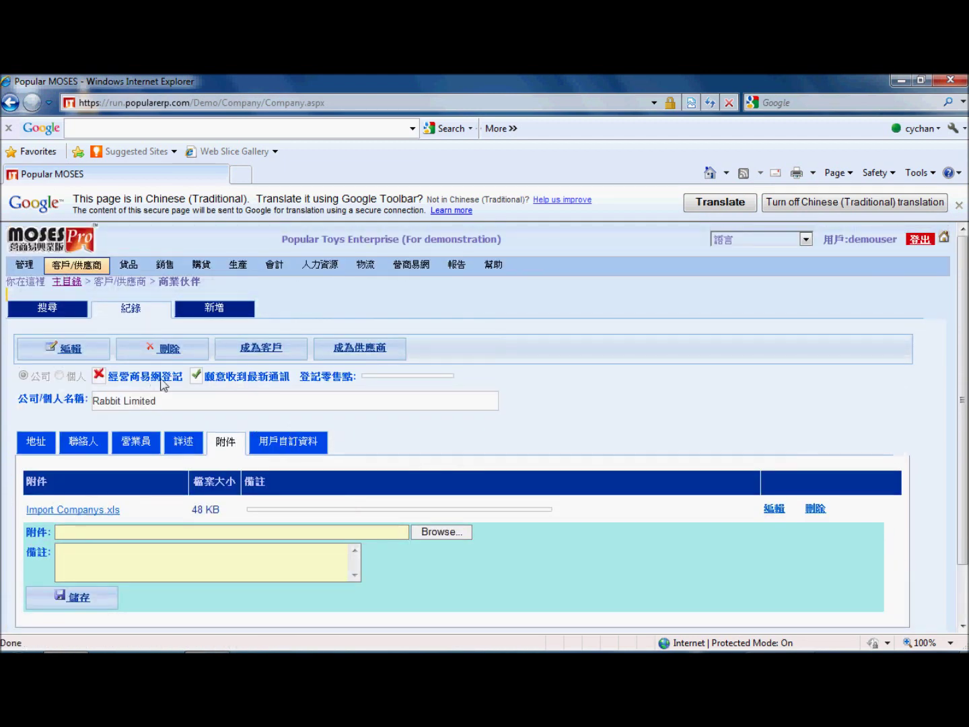
Start turning Rabbit Limited into a customer (成為客戶) and set its customer class (客戶分類) to October 2011
{"action": "left_click", "coordinate": [296, 444]}
{"action": "left_click", "coordinate": [262, 355]}
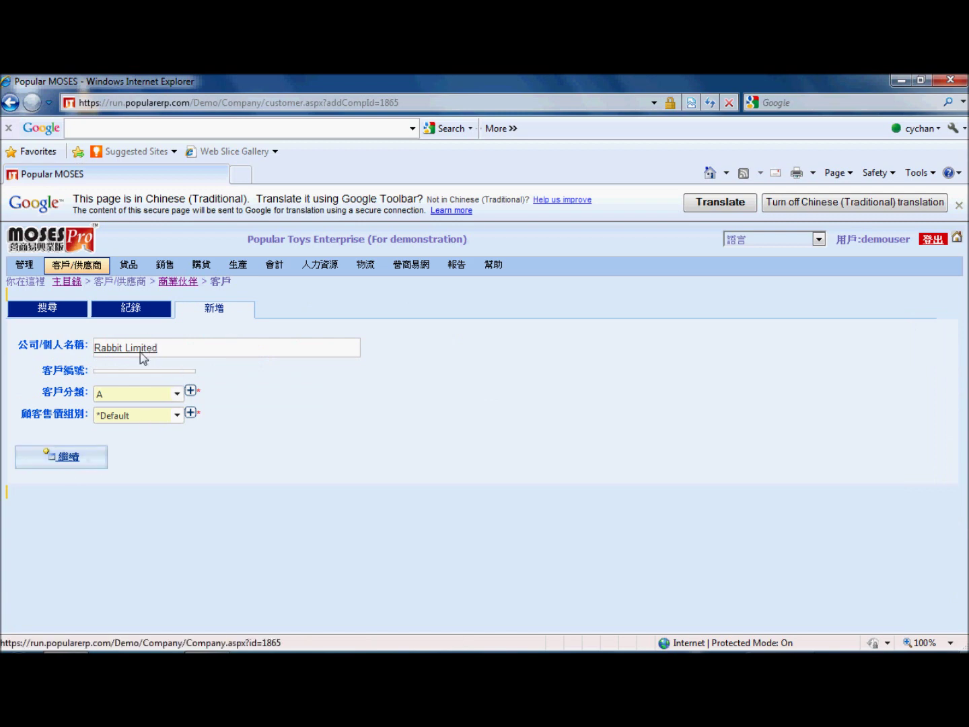
{"action": "left_click", "coordinate": [178, 394]}
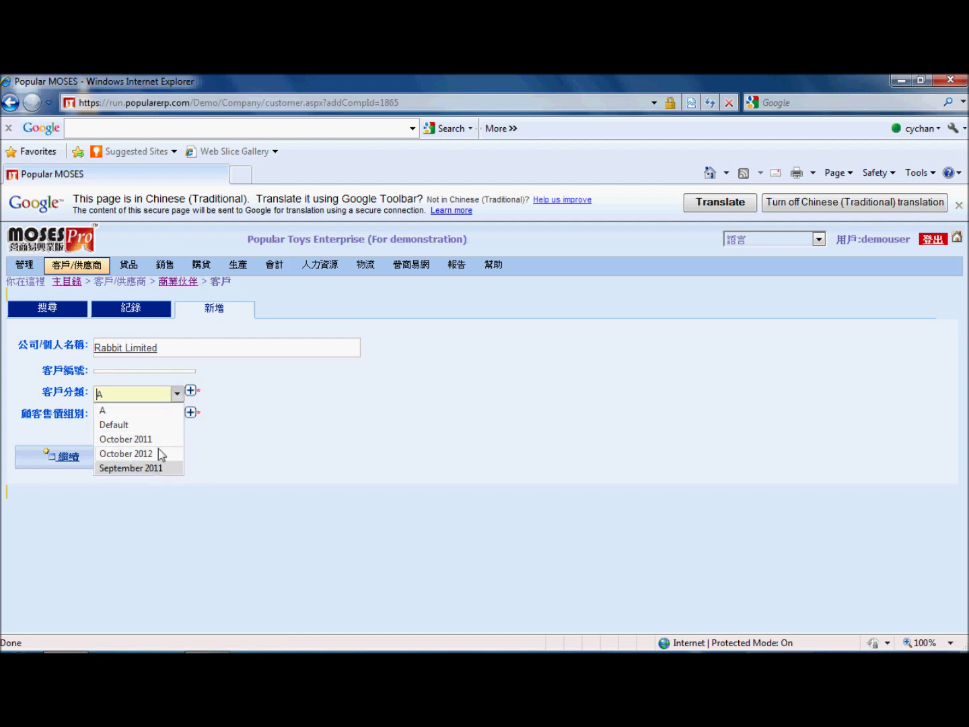
{"action": "left_click", "coordinate": [119, 441]}
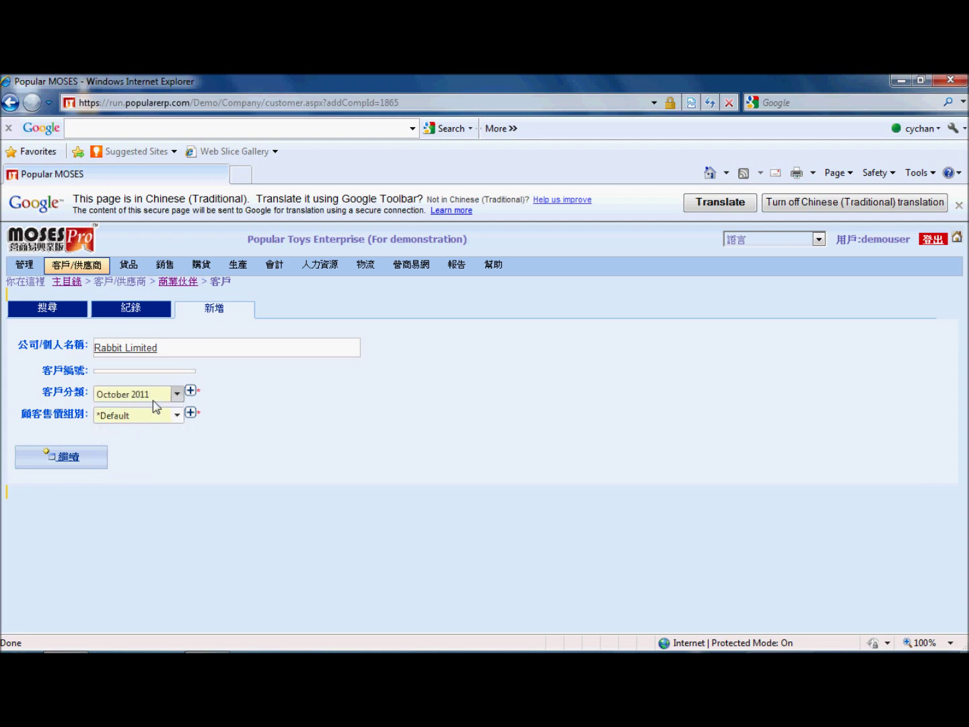
Start a new customer class named Perfect Group and set its debtor account (債務人賬號) to 4001 - Sales of goods
{"action": "left_click", "coordinate": [190, 393]}
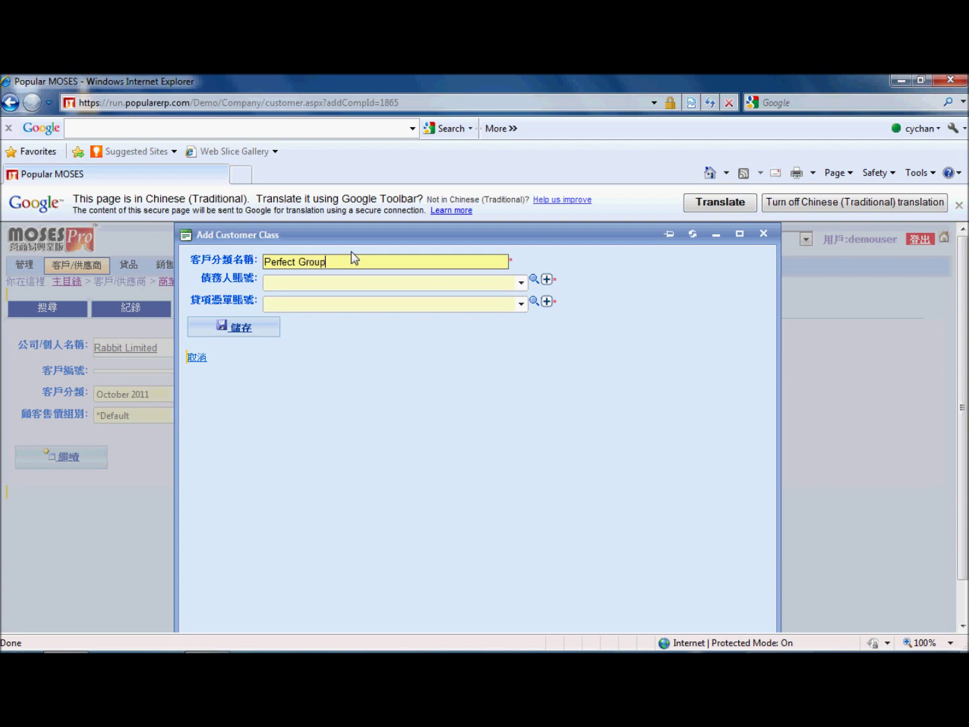
{"action": "left_click", "coordinate": [521, 282]}
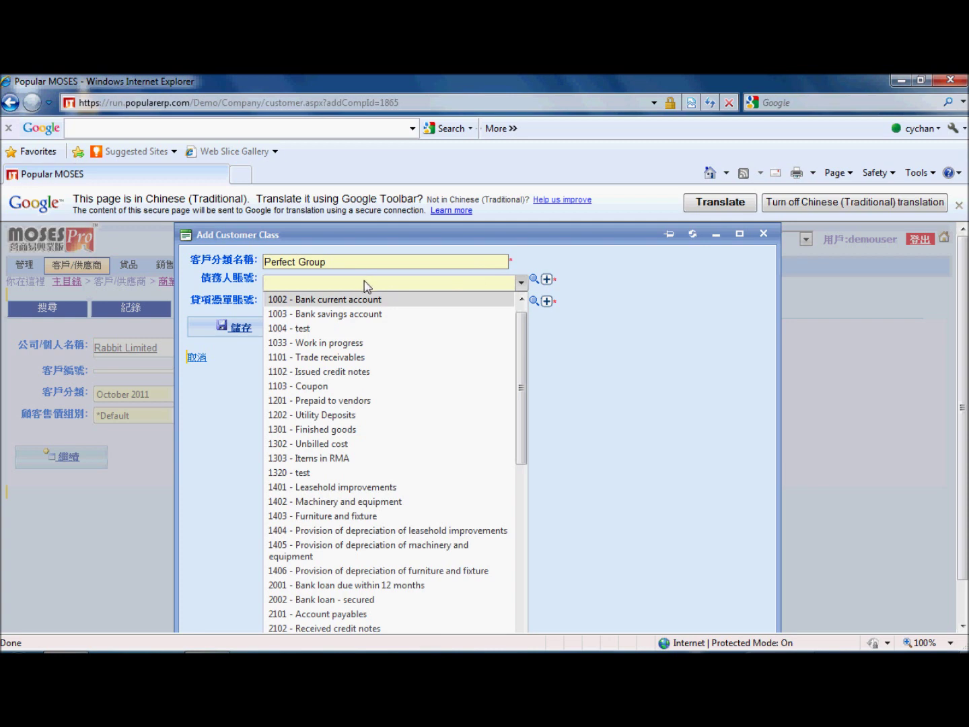
{"action": "type", "text": "4001 - Sales of goods"}
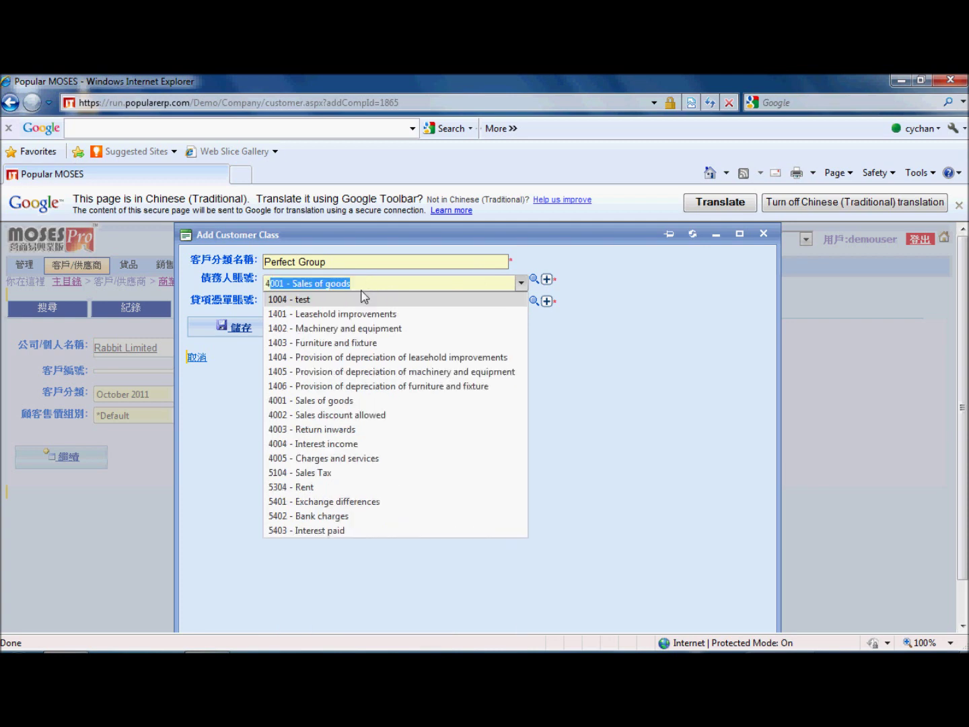
{"action": "left_click", "coordinate": [345, 403]}
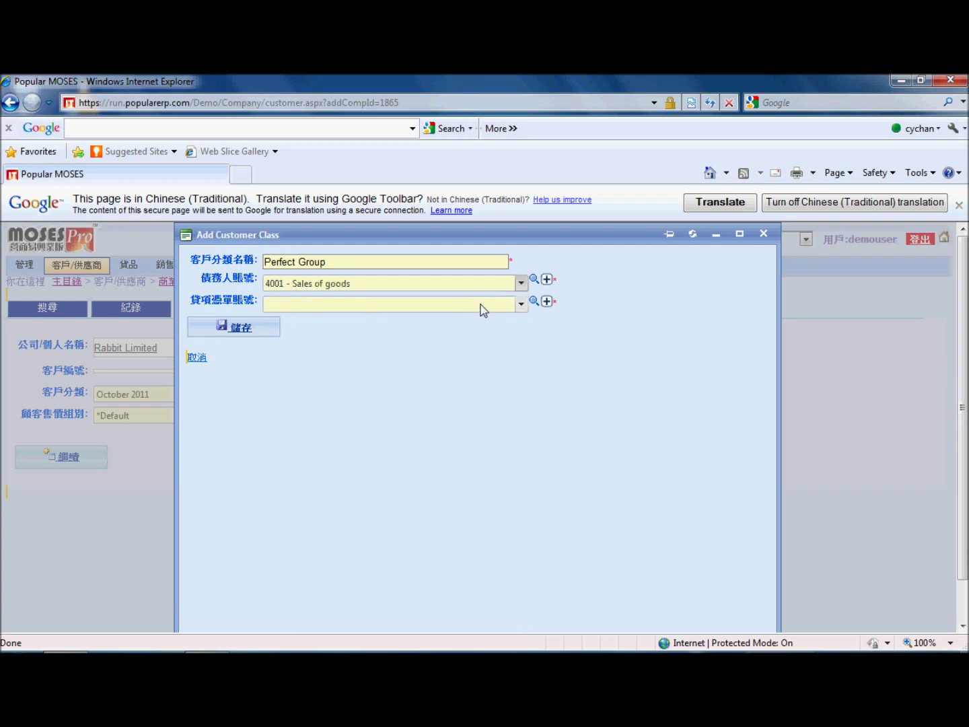
Set the new class's credit note account (貸項憑單賬號) to 4001 - Sales of goods and save the class
{"action": "left_click", "coordinate": [523, 305]}
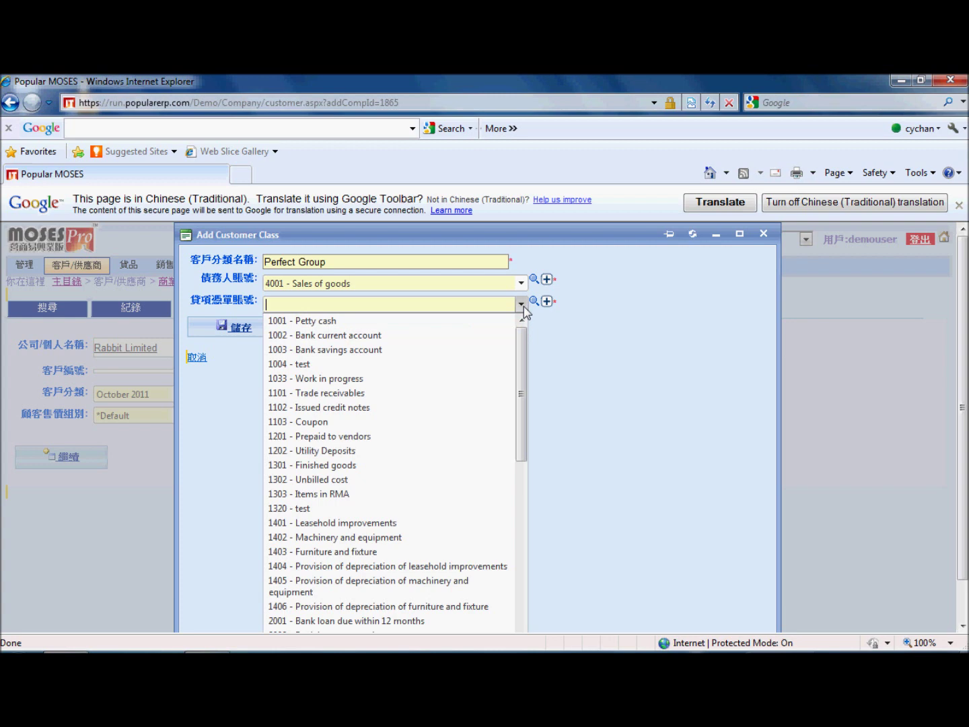
{"action": "type", "text": "4001 - Sales of goods"}
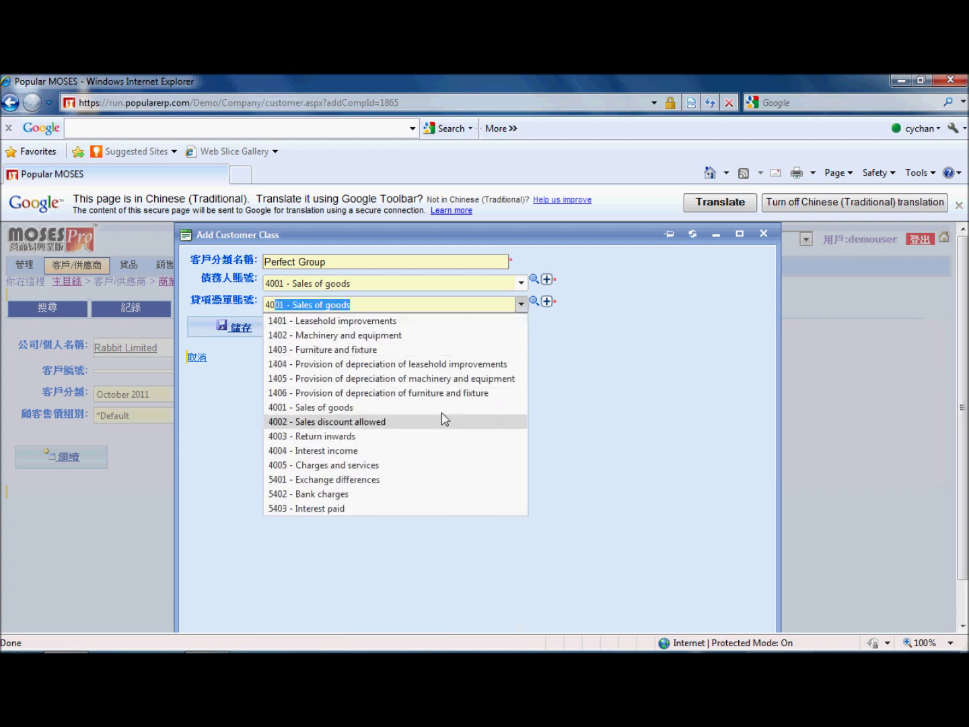
{"action": "left_click", "coordinate": [441, 407]}
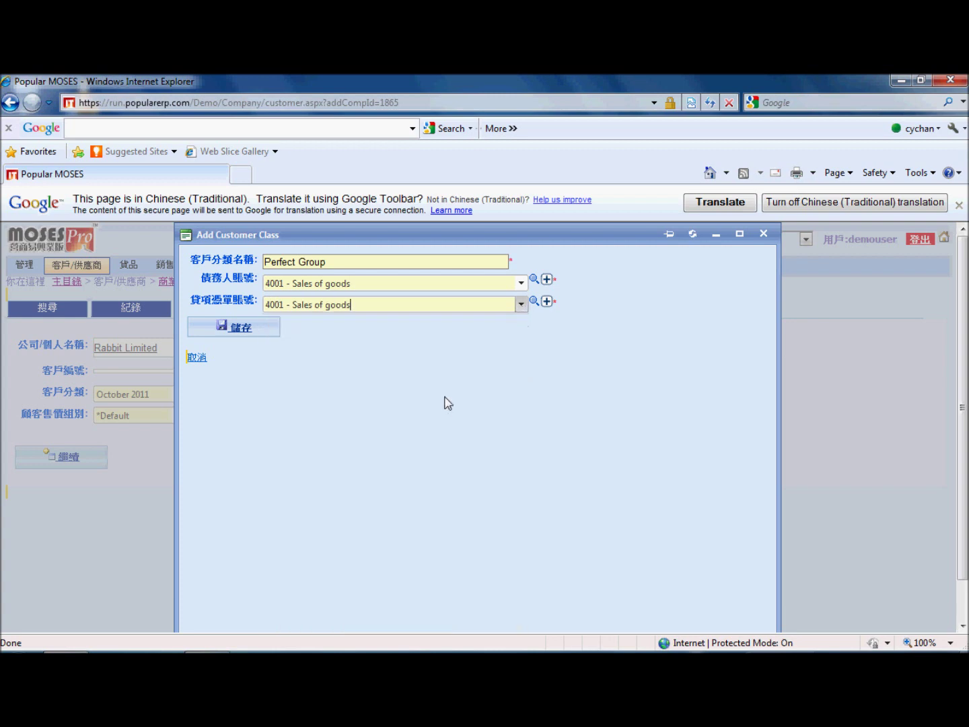
{"action": "left_click", "coordinate": [547, 302]}
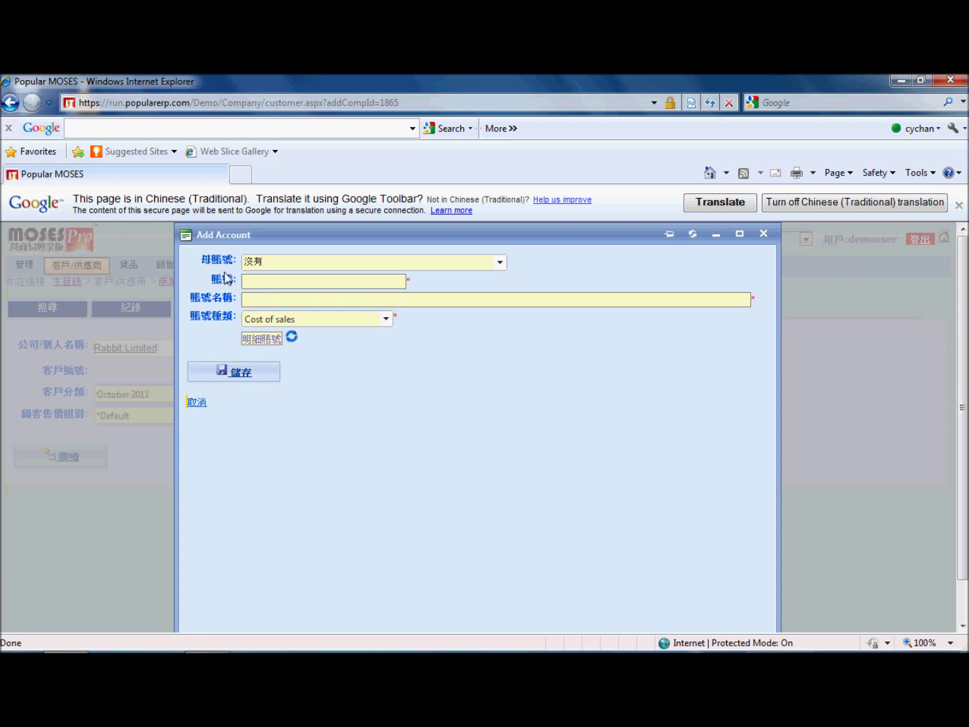
{"action": "left_click", "coordinate": [202, 403]}
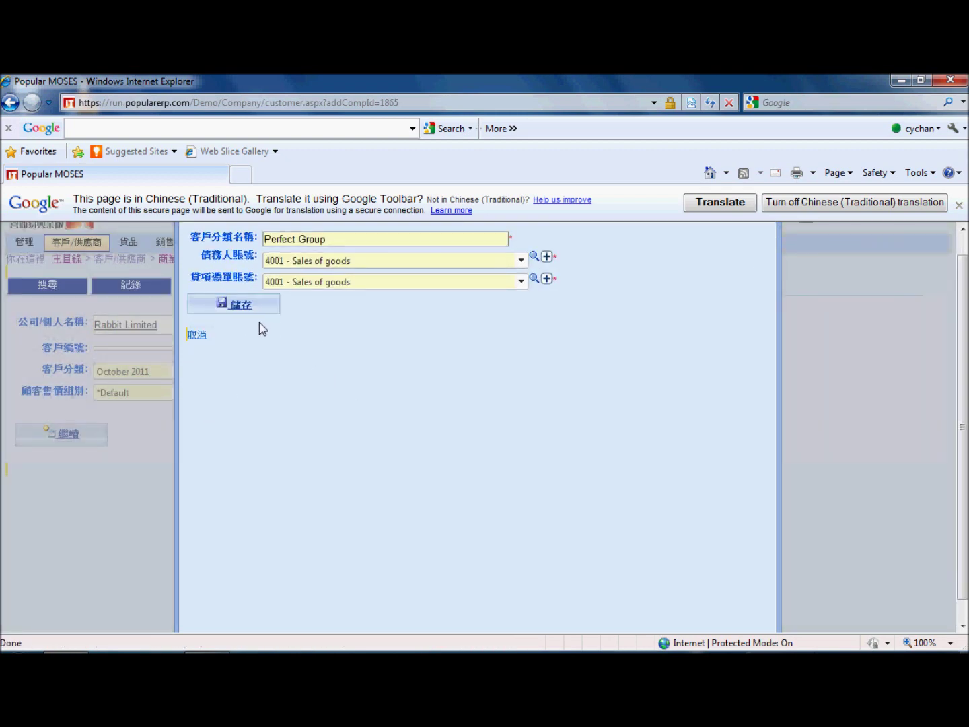
{"action": "left_click", "coordinate": [226, 306]}
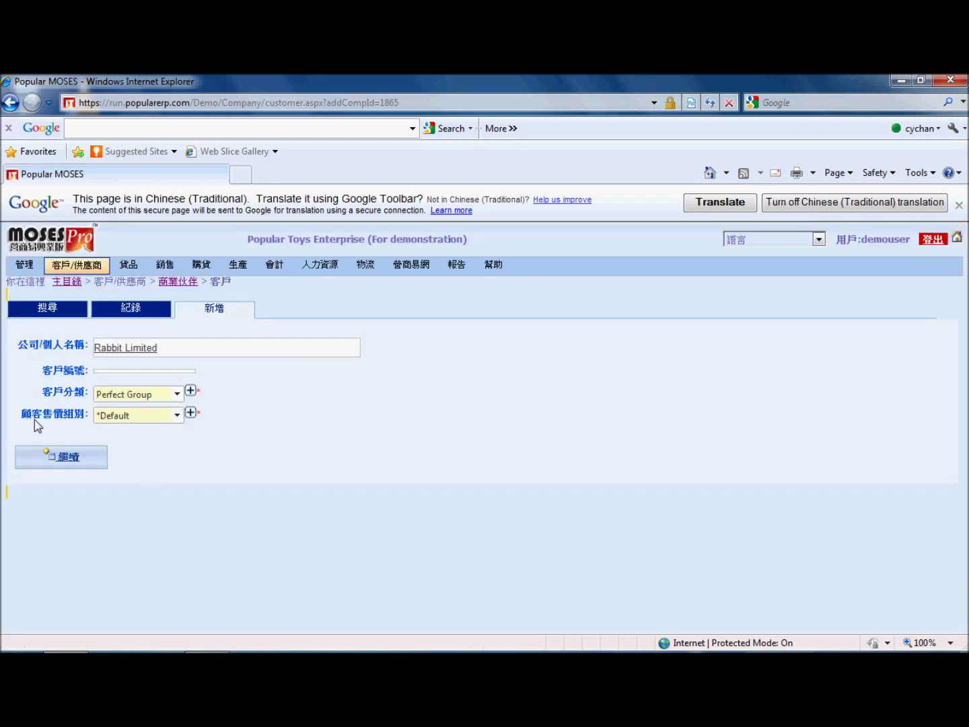
Set Rabbit Limited's customer price group (顧客售價組別) to Reseller and continue to the customer record
{"action": "left_click", "coordinate": [178, 416]}
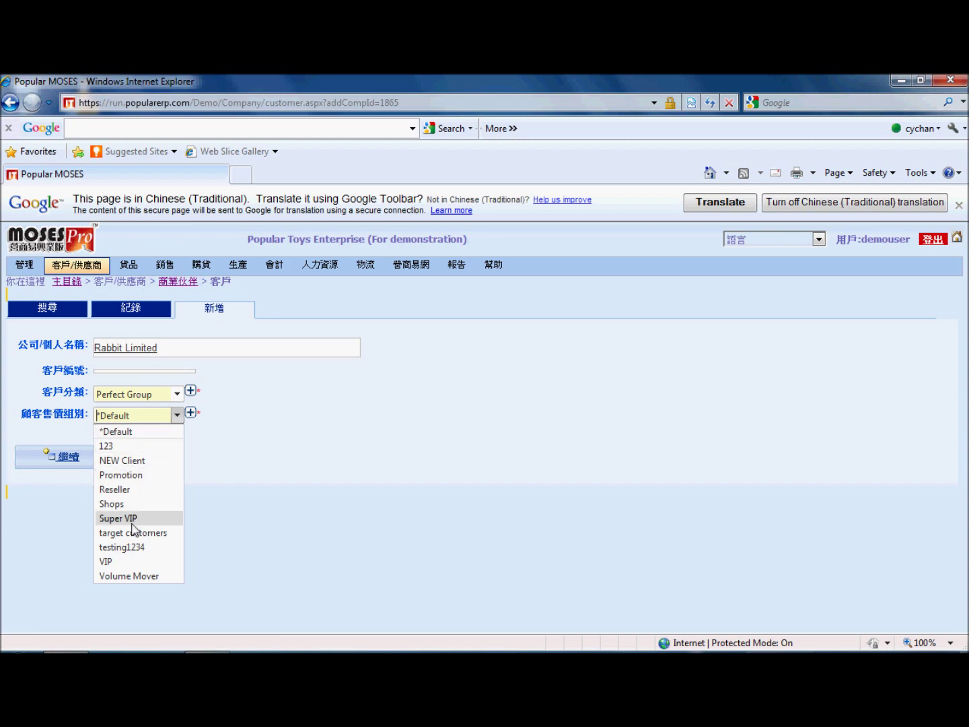
{"action": "left_click", "coordinate": [131, 490]}
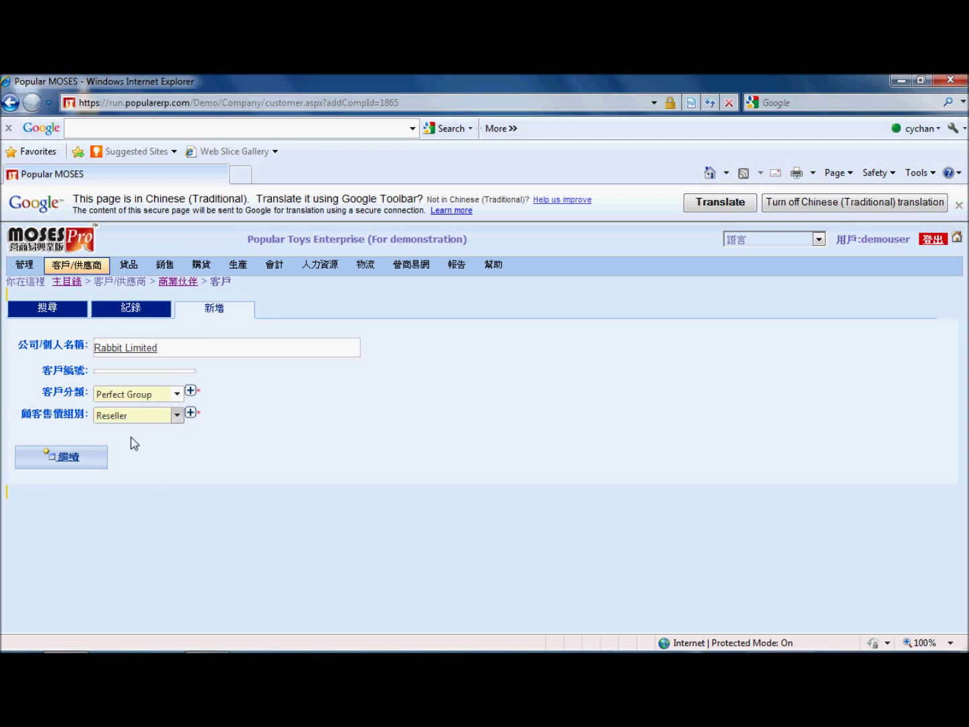
{"action": "left_click", "coordinate": [67, 461]}
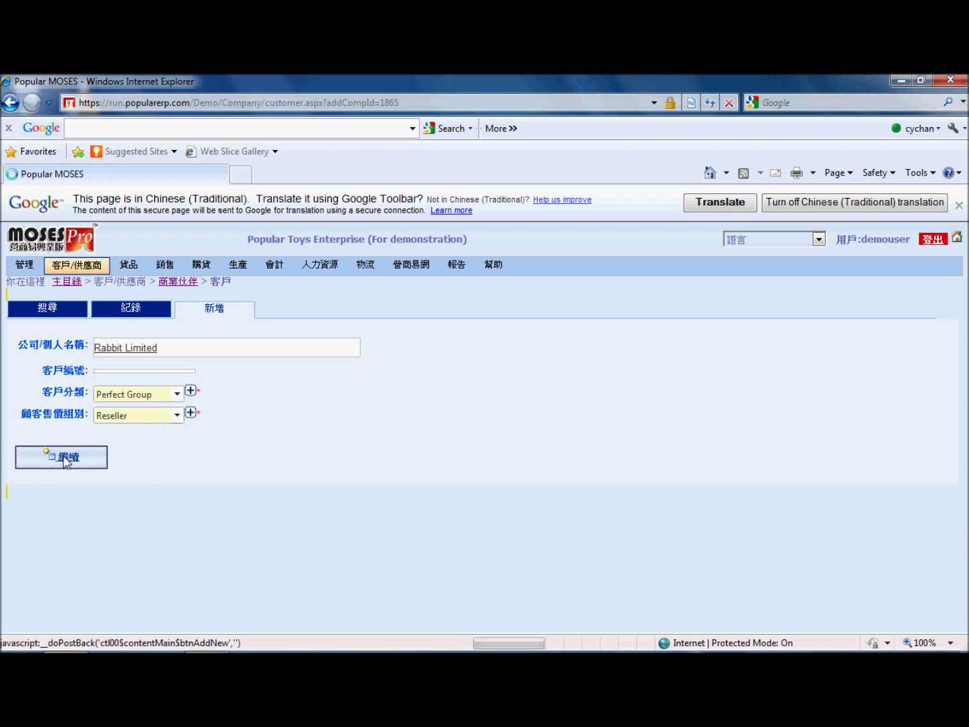
Examine the customer record's remarks field and the available credit ratings (信貸評級) without choosing a rating
{"action": "scroll", "coordinate": [317, 456], "scroll_direction": "down", "scroll_amount": 2}
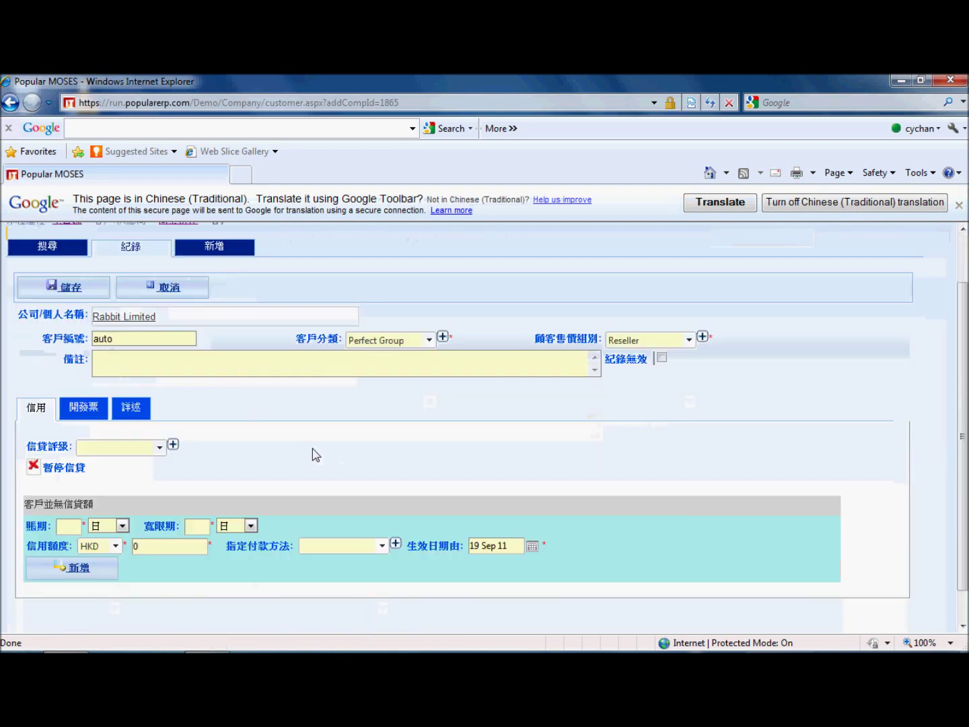
{"action": "type", "text": "o"}
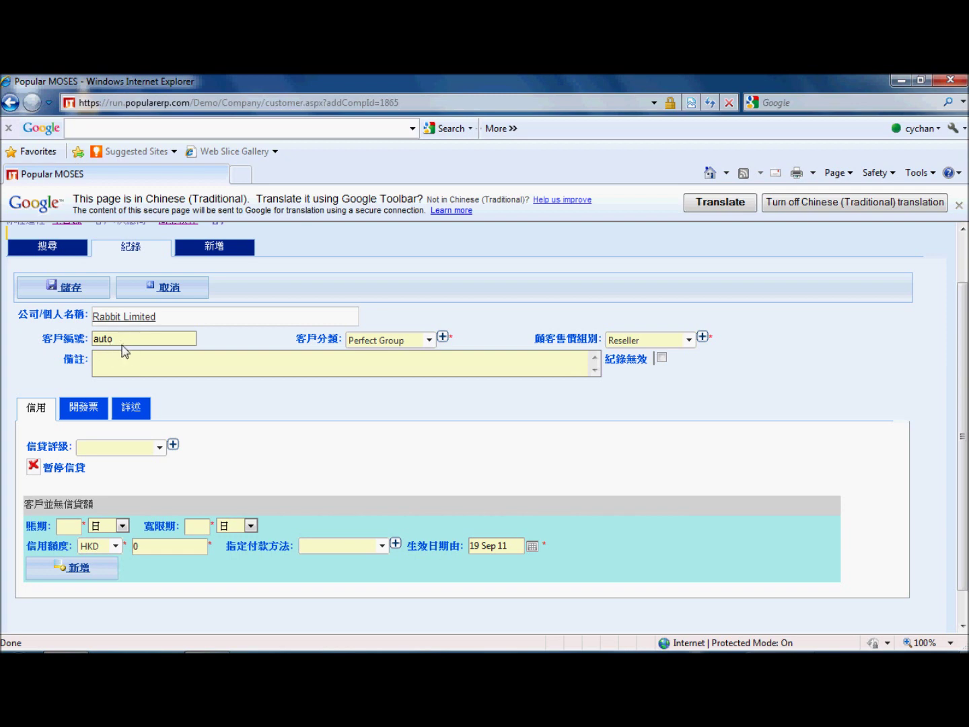
{"action": "left_click", "coordinate": [93, 368]}
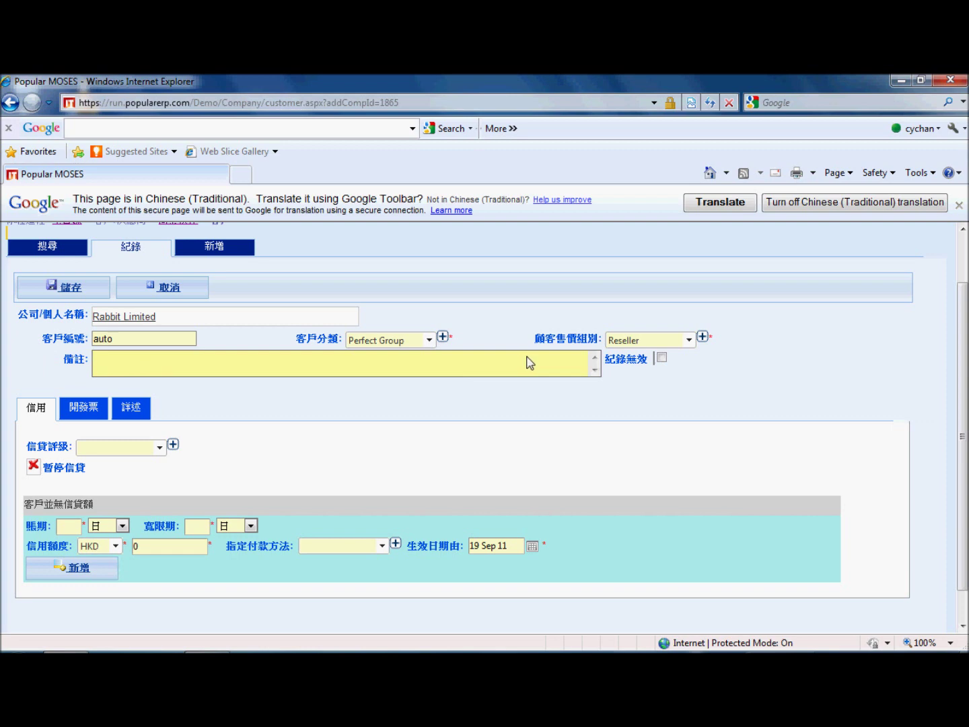
{"action": "scroll", "coordinate": [512, 375], "scroll_direction": "down", "scroll_amount": 1}
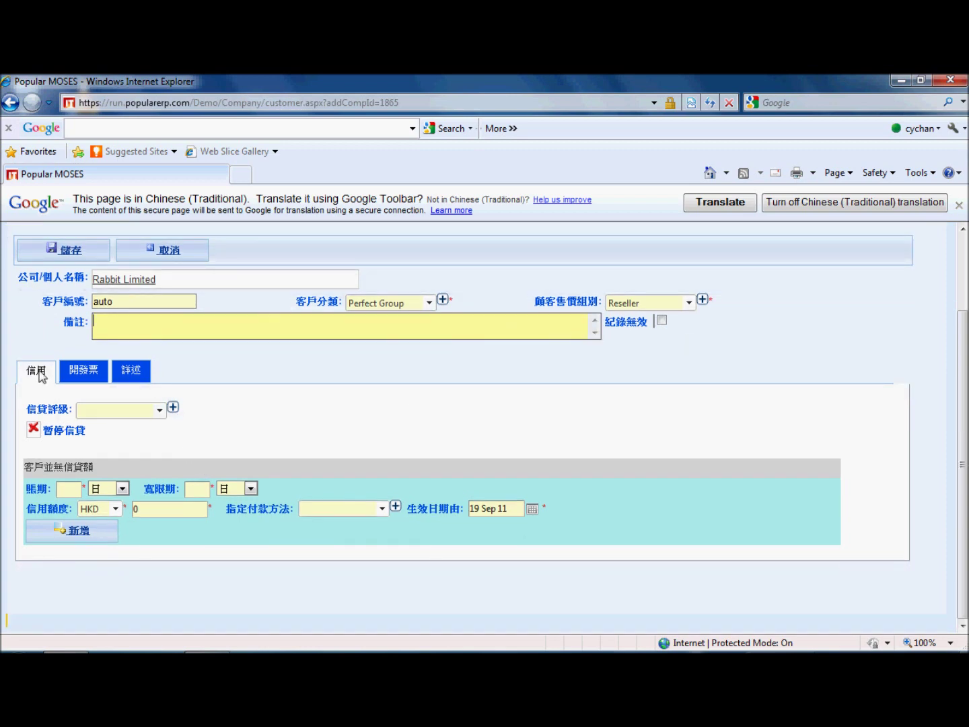
{"action": "left_click", "coordinate": [160, 410]}
{"action": "left_click", "coordinate": [228, 442]}
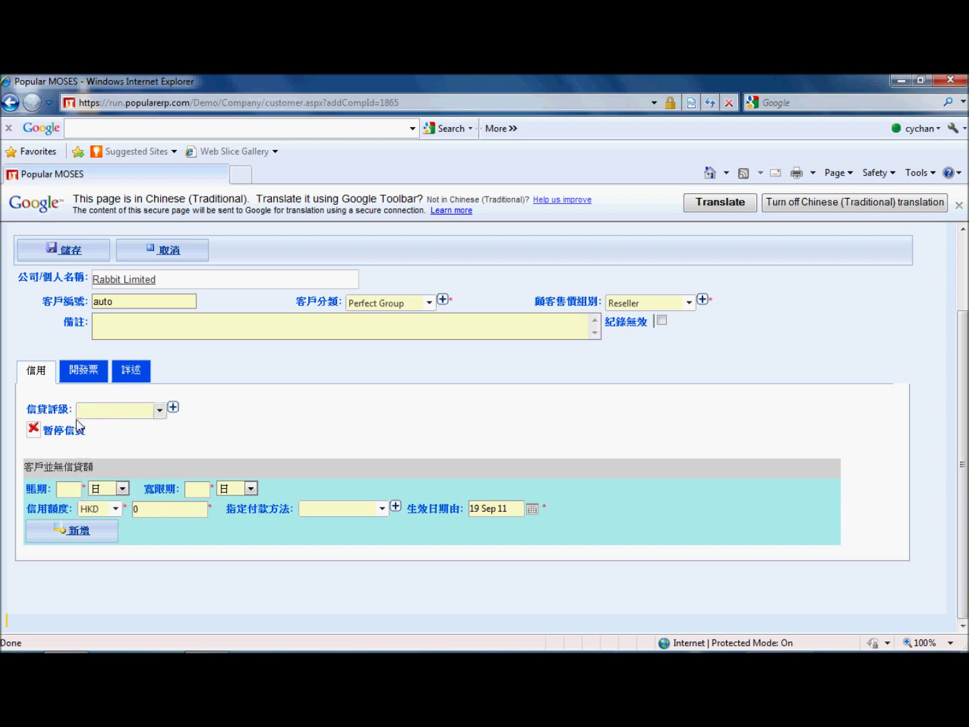
{"action": "scroll", "coordinate": [153, 442], "scroll_direction": "up", "scroll_amount": 3}
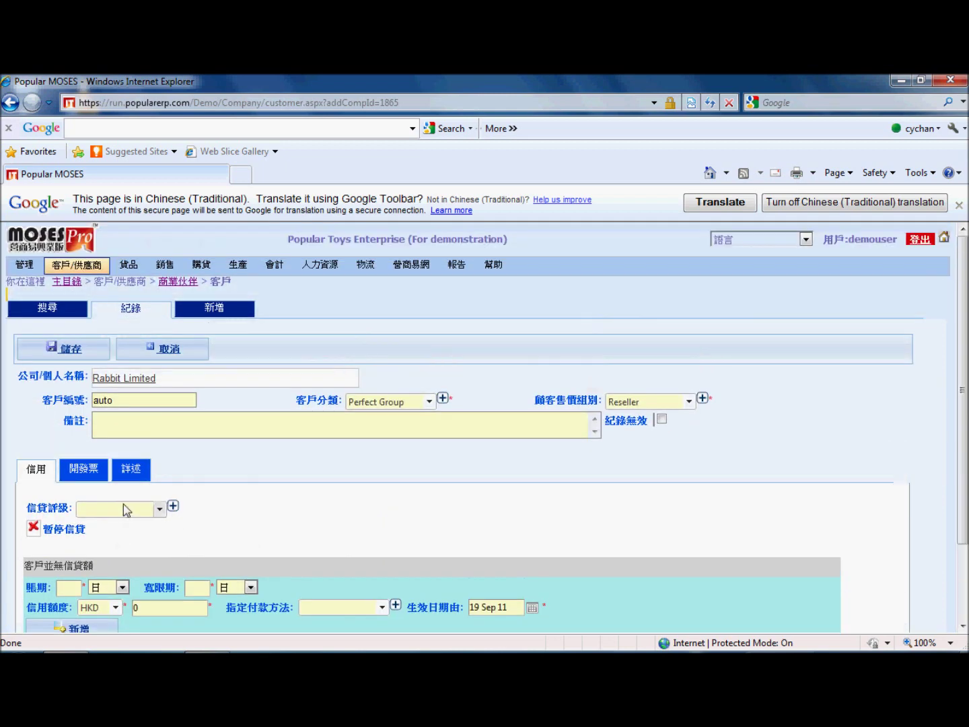
{"action": "scroll", "coordinate": [124, 510], "scroll_direction": "down", "scroll_amount": 3}
{"action": "left_click", "coordinate": [160, 412]}
{"action": "left_click_drag", "start_coordinate": [161, 466], "coordinate": [157, 433]}
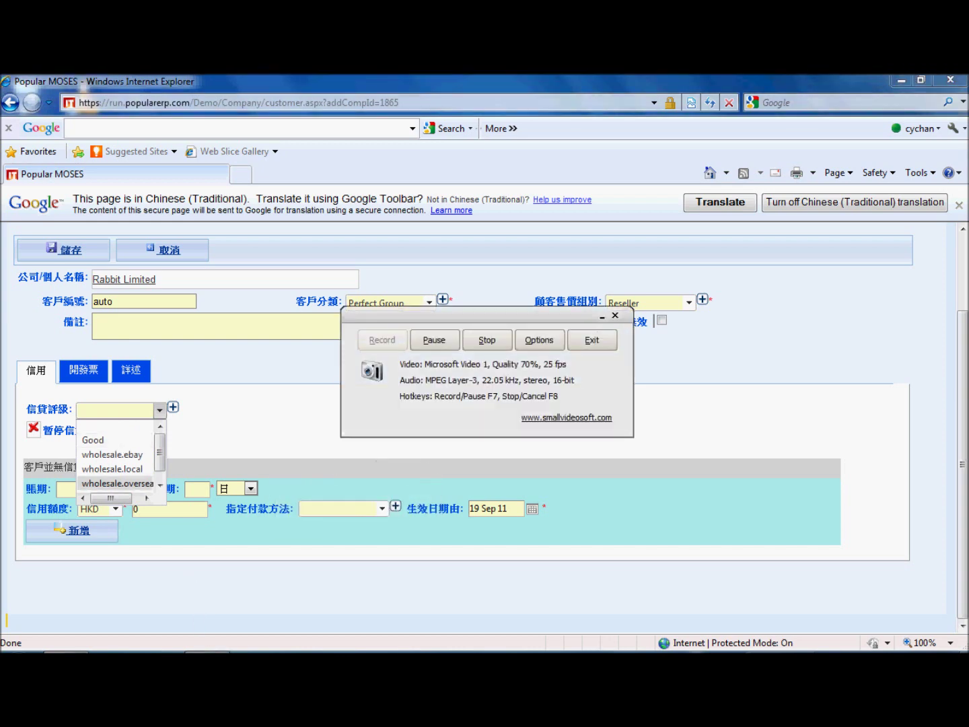
{"action": "left_click_drag", "start_coordinate": [159, 455], "coordinate": [95, 439]}
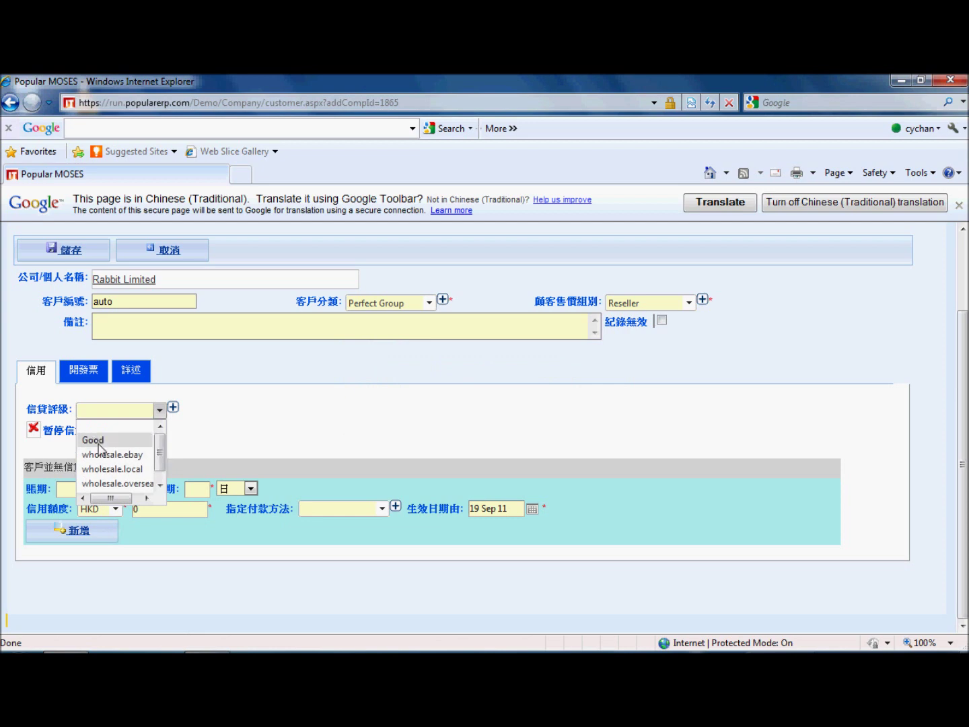
{"action": "left_click", "coordinate": [233, 447]}
Set the customer's payment term (賬期) to 7 days and the grace period (寬限期) to 14 days
{"action": "left_click", "coordinate": [68, 489]}
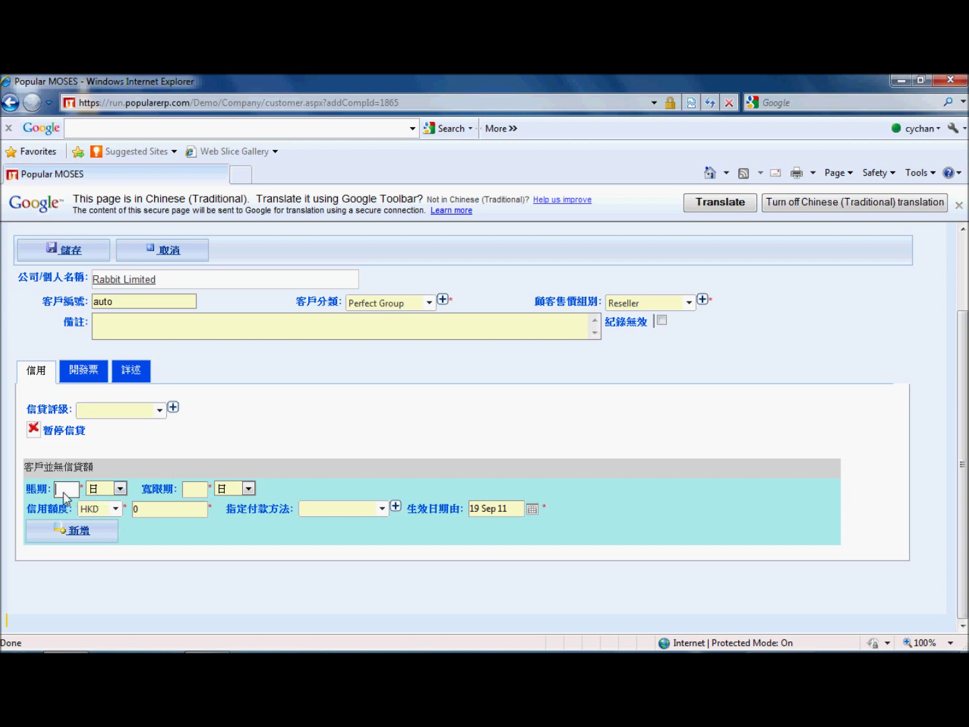
{"action": "type", "text": "1"}
{"action": "type", "text": "7"}
{"action": "left_click", "coordinate": [194, 490]}
{"action": "type", "text": "14"}
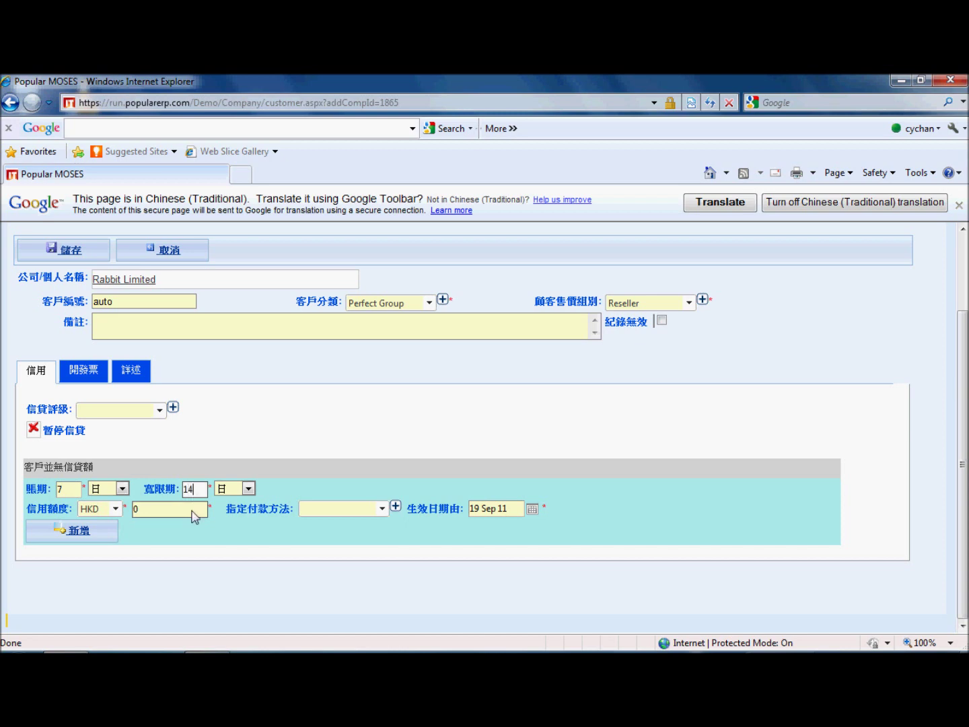
Set the credit limit (信用額度) to HKD 500 with Cash as the designated payment method, and add the credit entry
{"action": "left_click", "coordinate": [163, 513]}
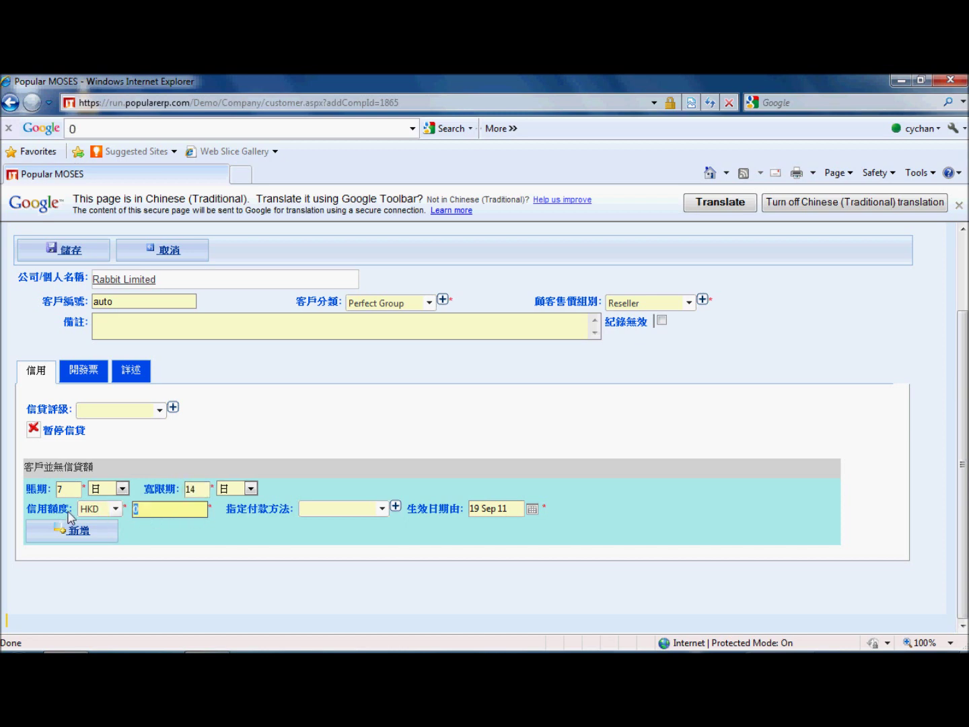
{"action": "type", "text": "5000"}
{"action": "left_click", "coordinate": [337, 514]}
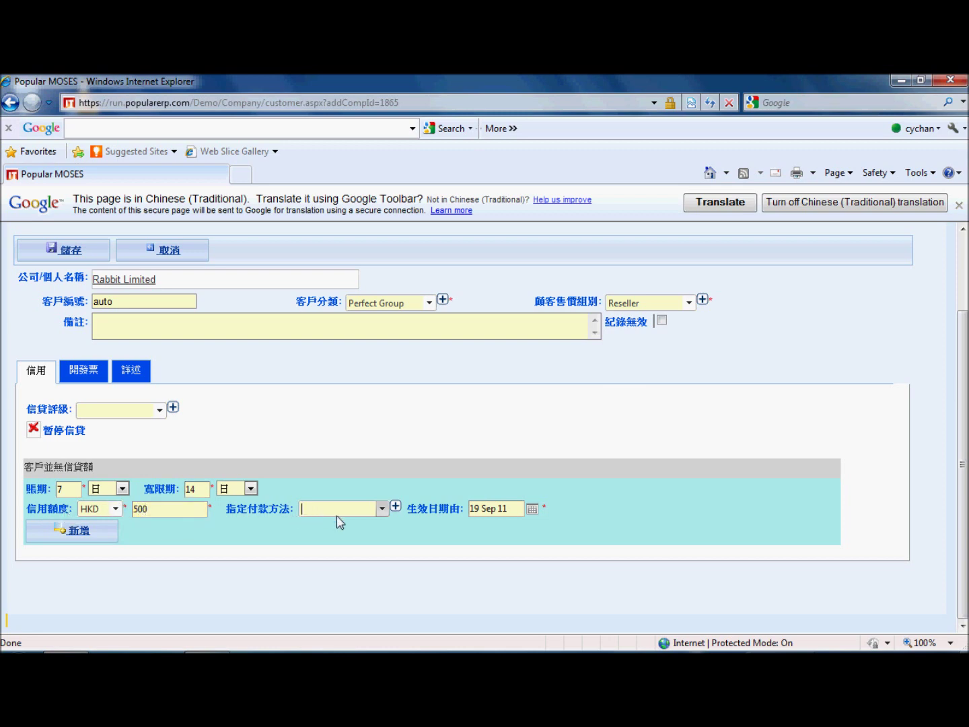
{"action": "left_click", "coordinate": [382, 512]}
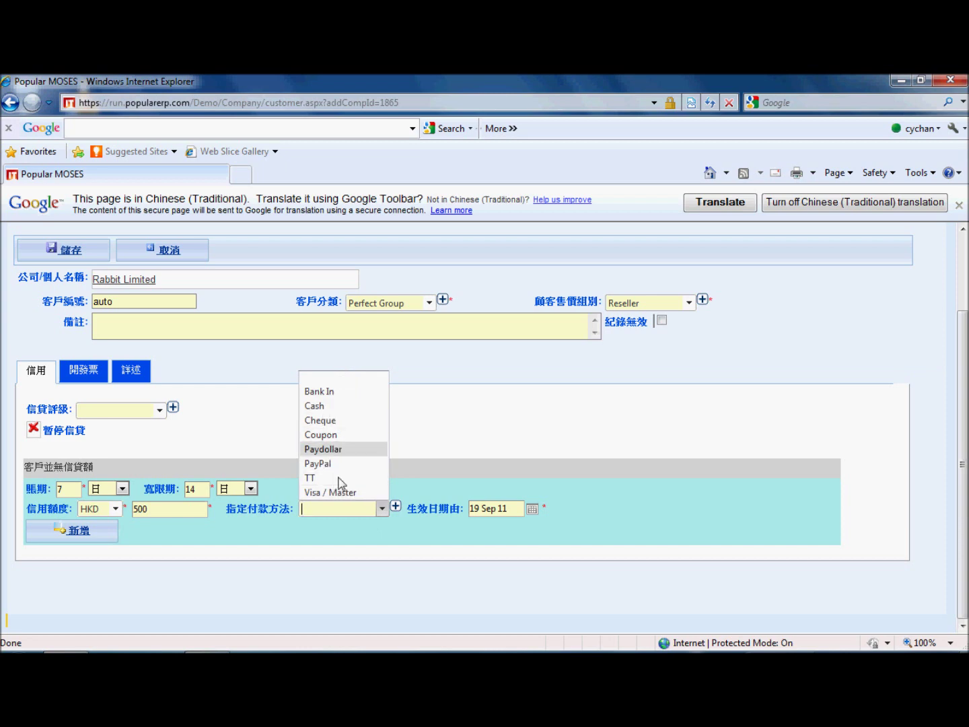
{"action": "left_click", "coordinate": [316, 407]}
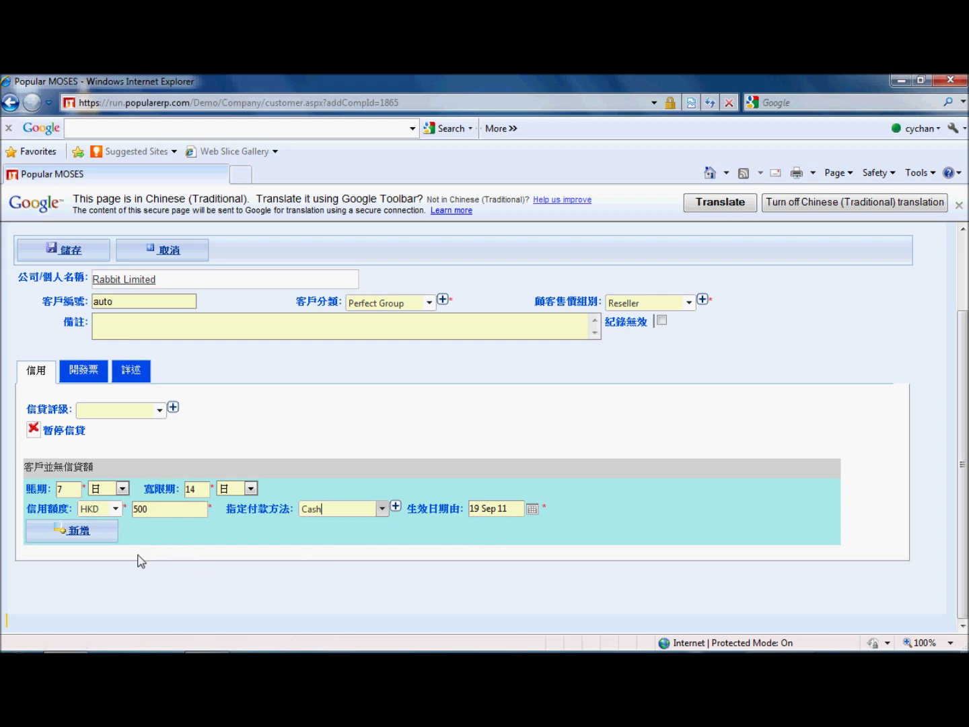
{"action": "left_click", "coordinate": [101, 538]}
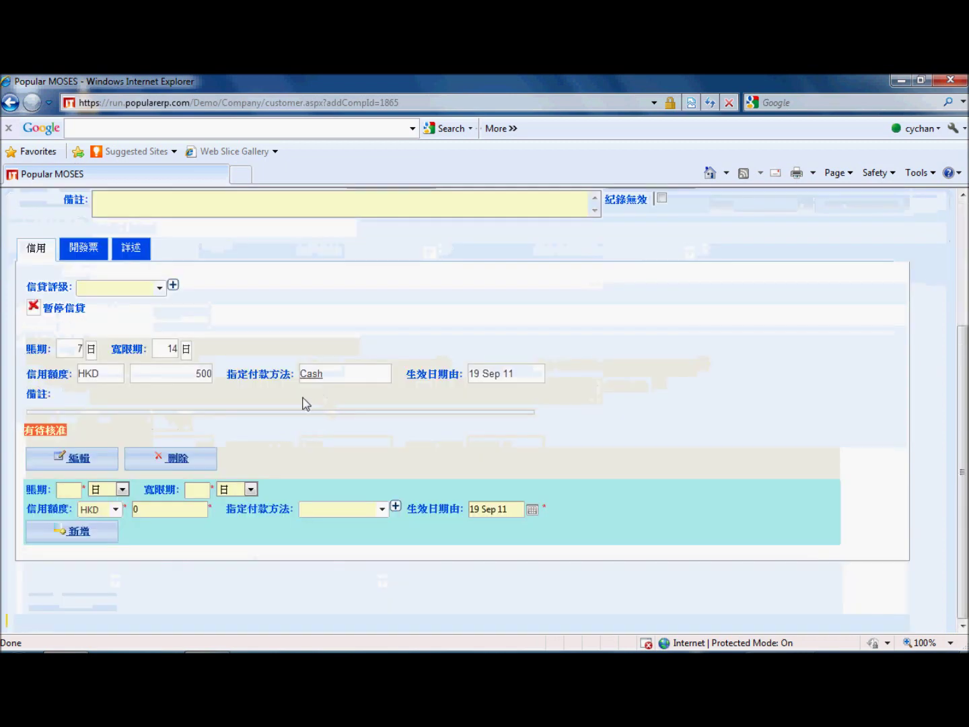
{"action": "left_click", "coordinate": [73, 531]}
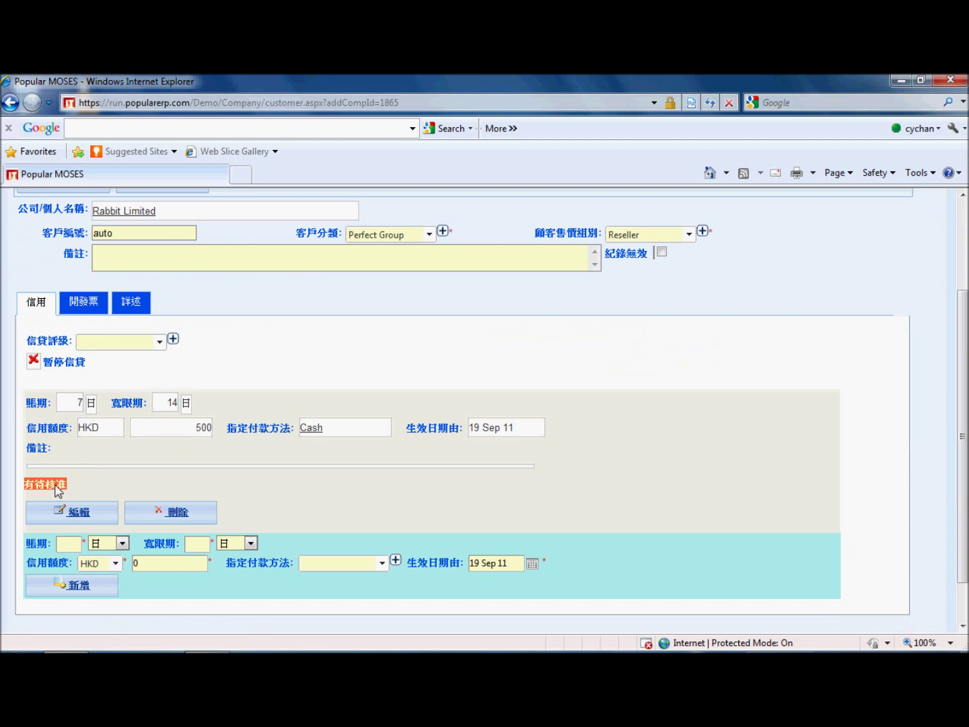
{"action": "left_click", "coordinate": [74, 511]}
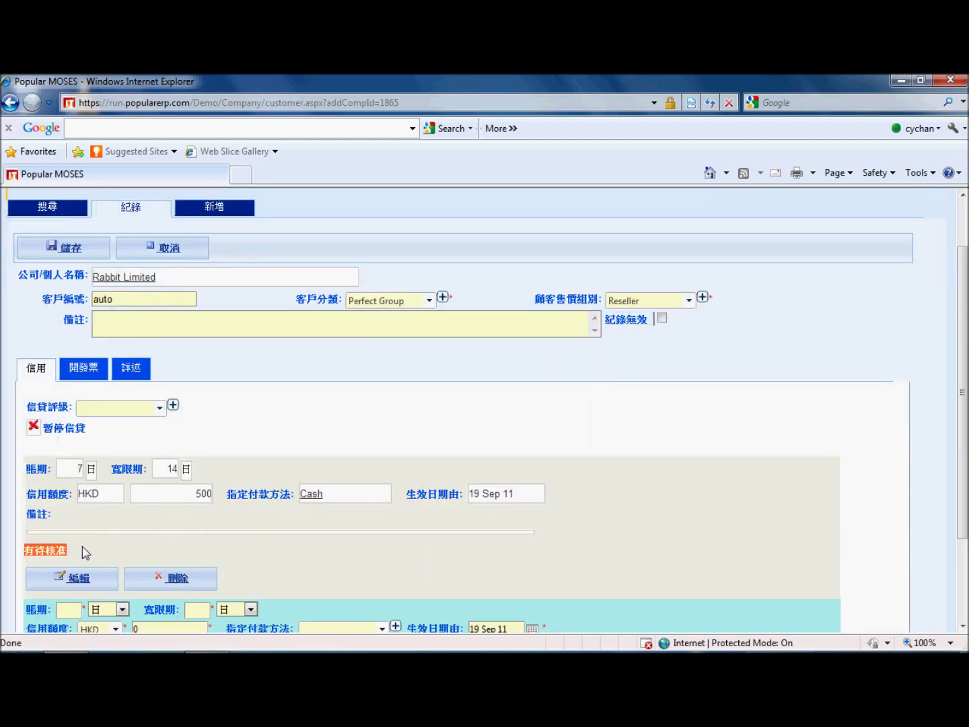
Review the invoicing details (開發票) of Rabbit Limited, checking the billing, delivery and statement addresses
{"action": "scroll", "coordinate": [105, 525], "scroll_direction": "up", "scroll_amount": 2}
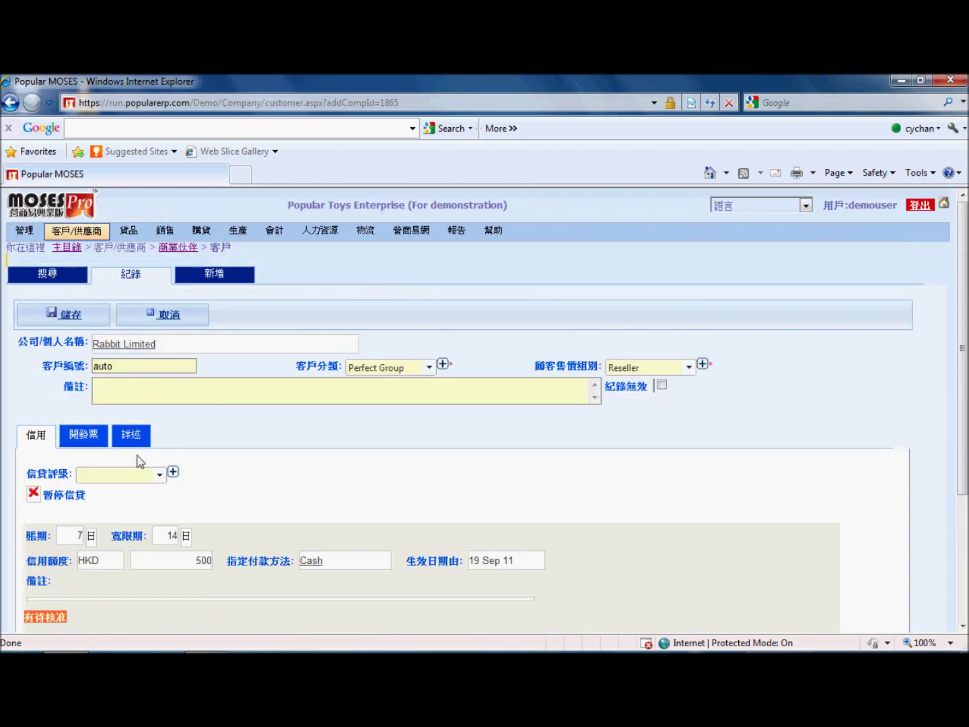
{"action": "left_click", "coordinate": [92, 439]}
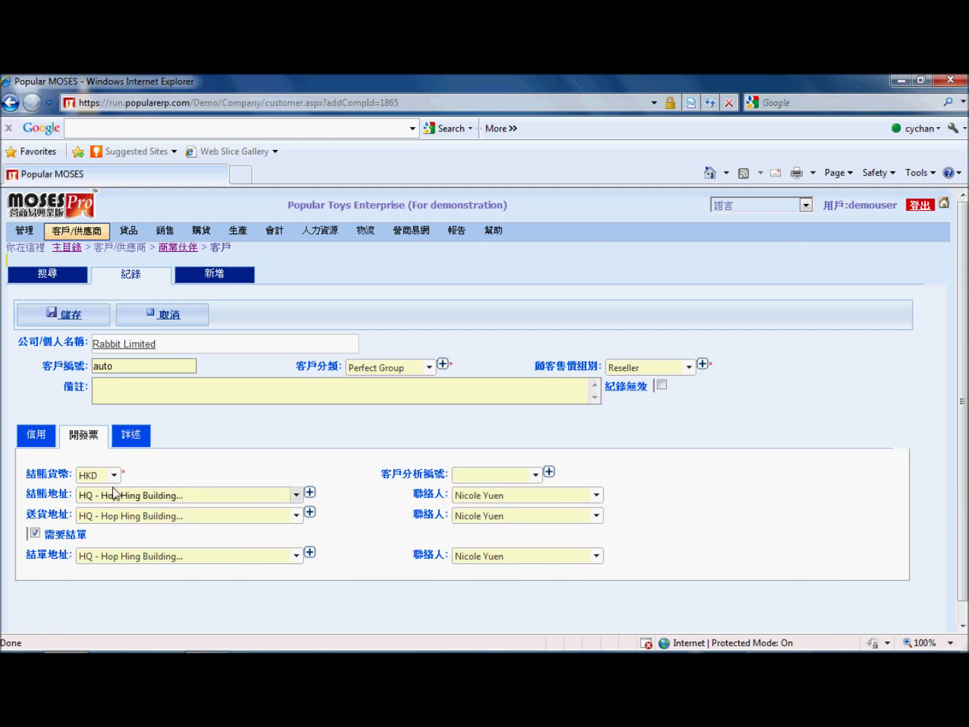
{"action": "left_click", "coordinate": [296, 496]}
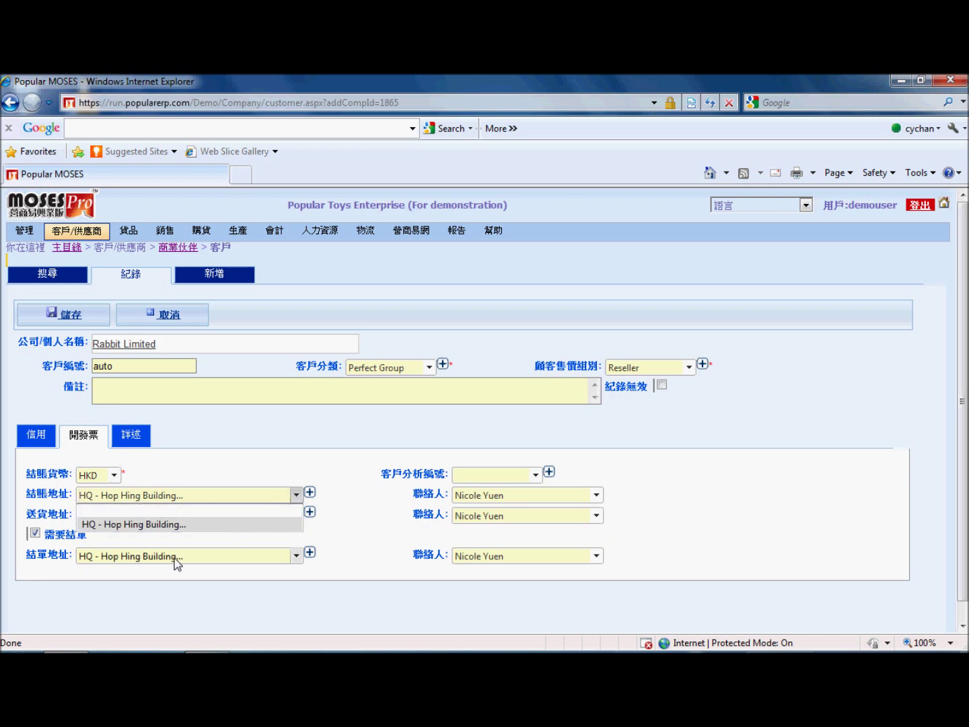
{"action": "left_click", "coordinate": [162, 527]}
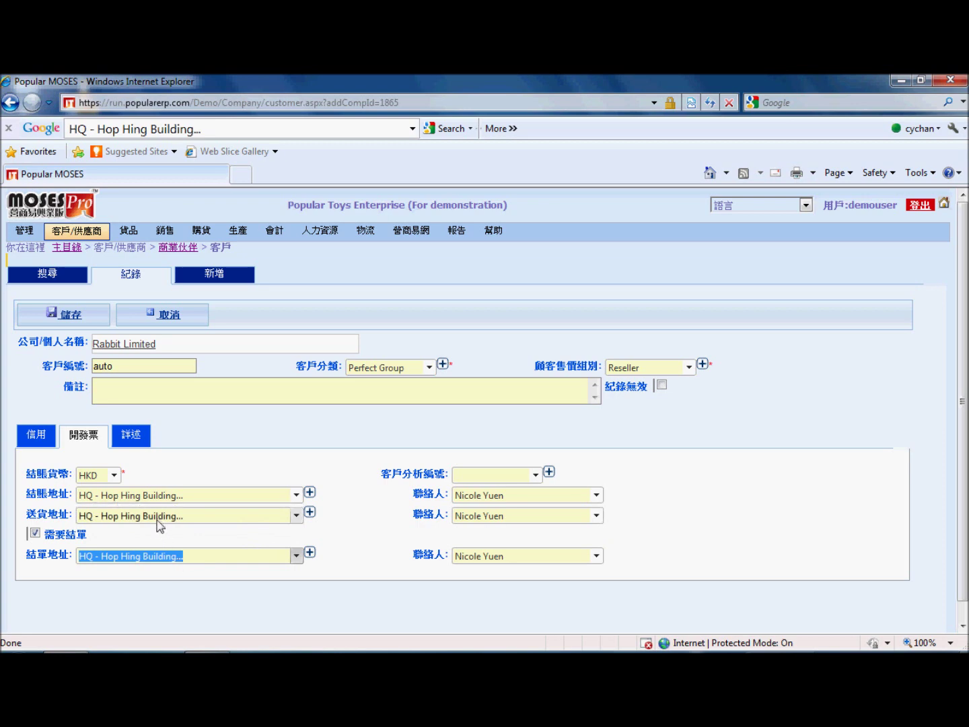
{"action": "left_click", "coordinate": [217, 519]}
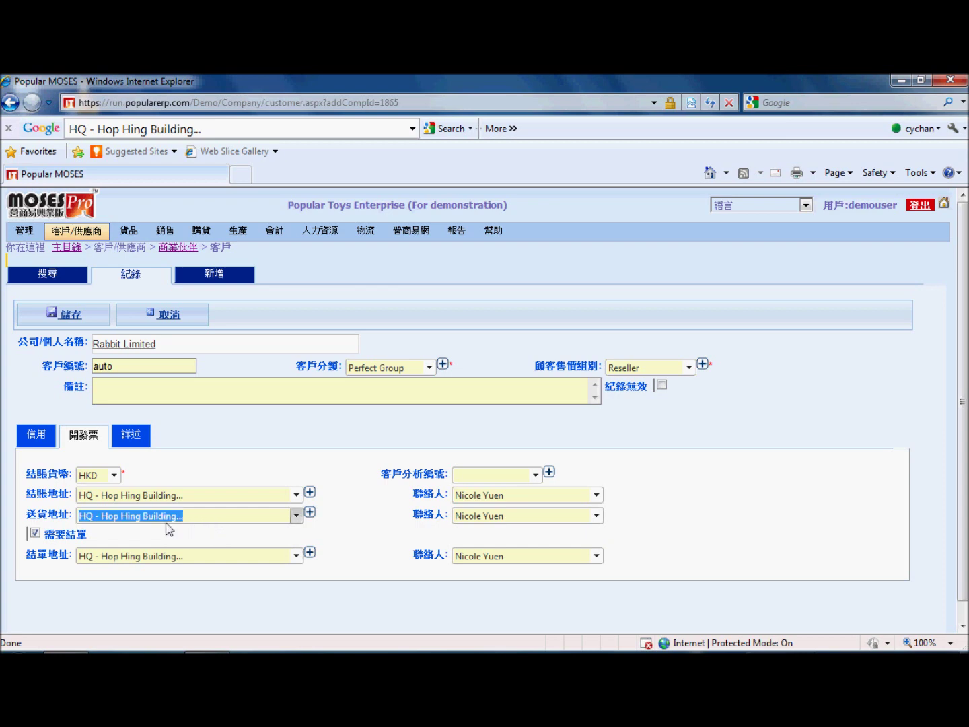
Check the contact person (聯絡人) choices for Rabbit Limited's delivery address (送貨地址) without changing the selection
{"action": "left_click", "coordinate": [506, 519]}
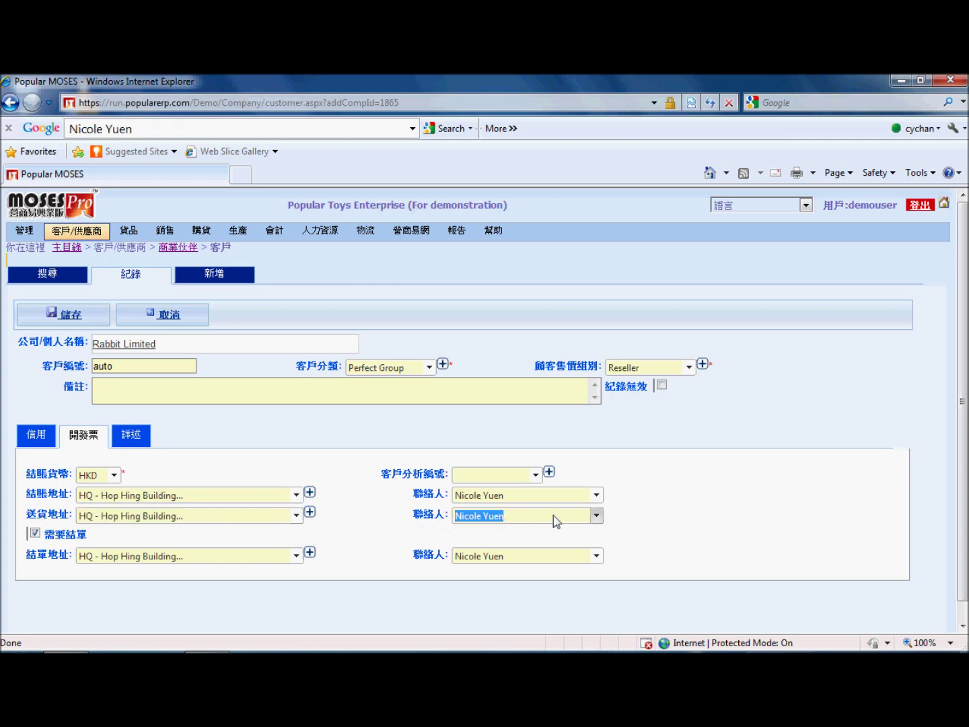
{"action": "left_click", "coordinate": [596, 516]}
{"action": "left_click", "coordinate": [596, 516]}
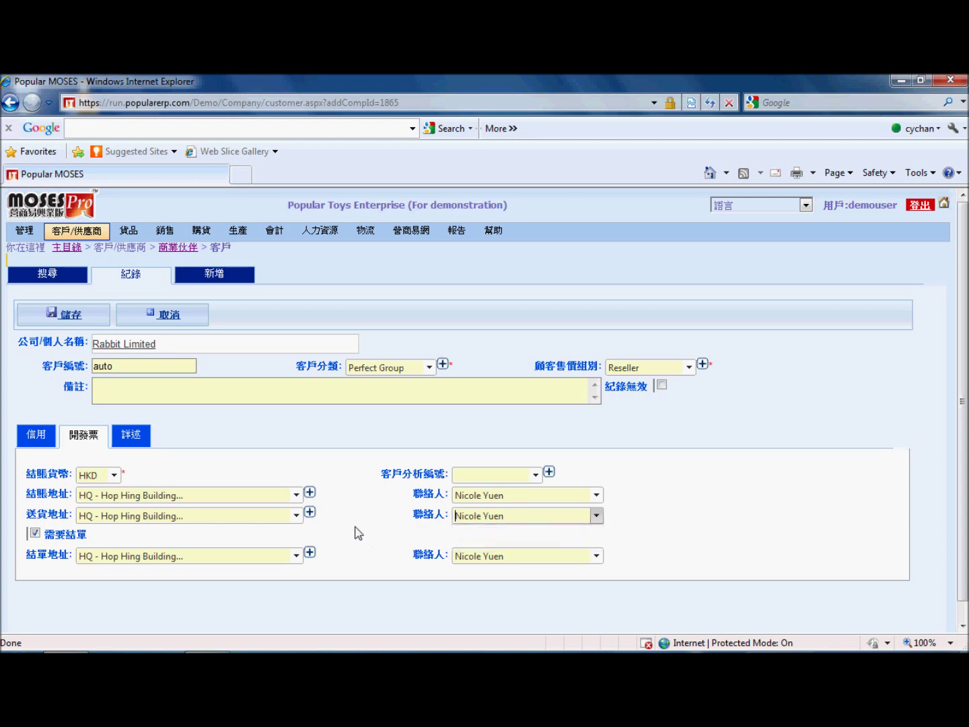
{"action": "left_click", "coordinate": [309, 513]}
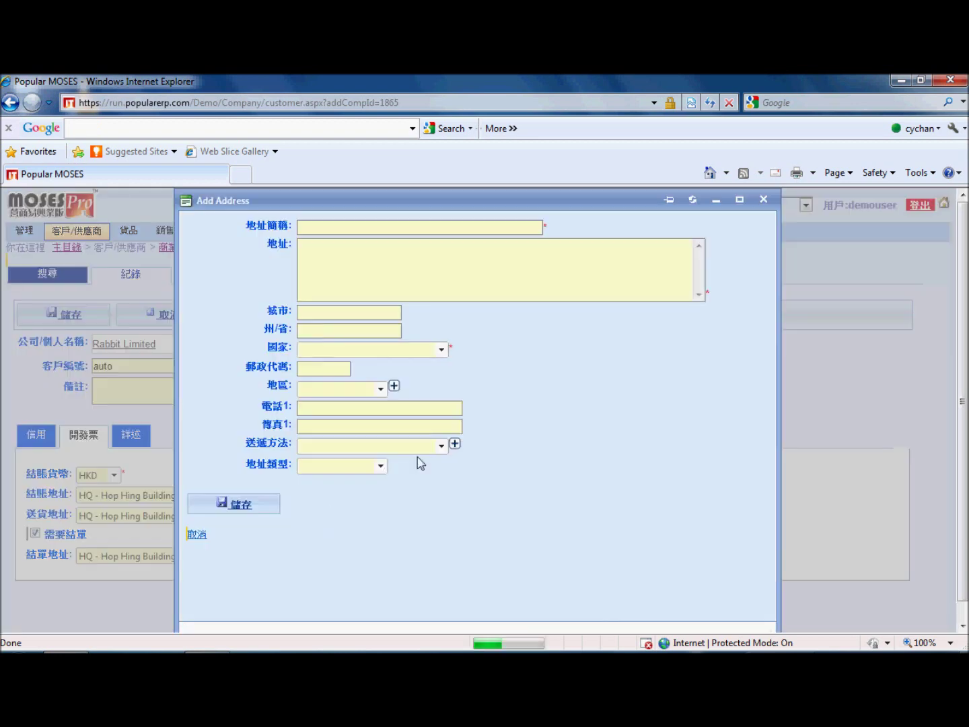
{"action": "left_click", "coordinate": [362, 281]}
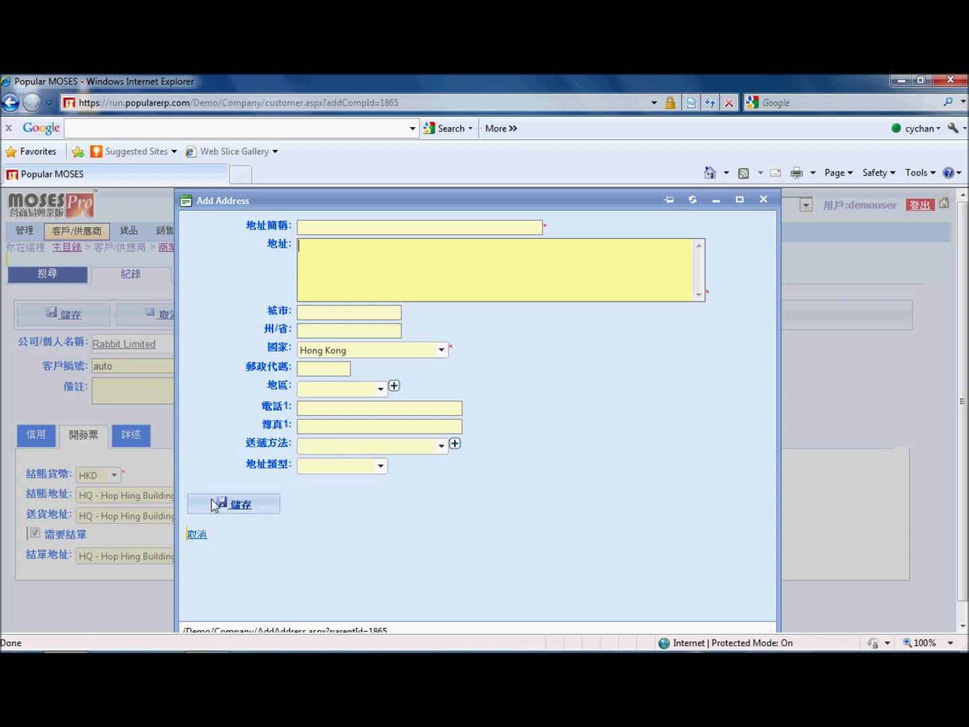
{"action": "left_click", "coordinate": [197, 535]}
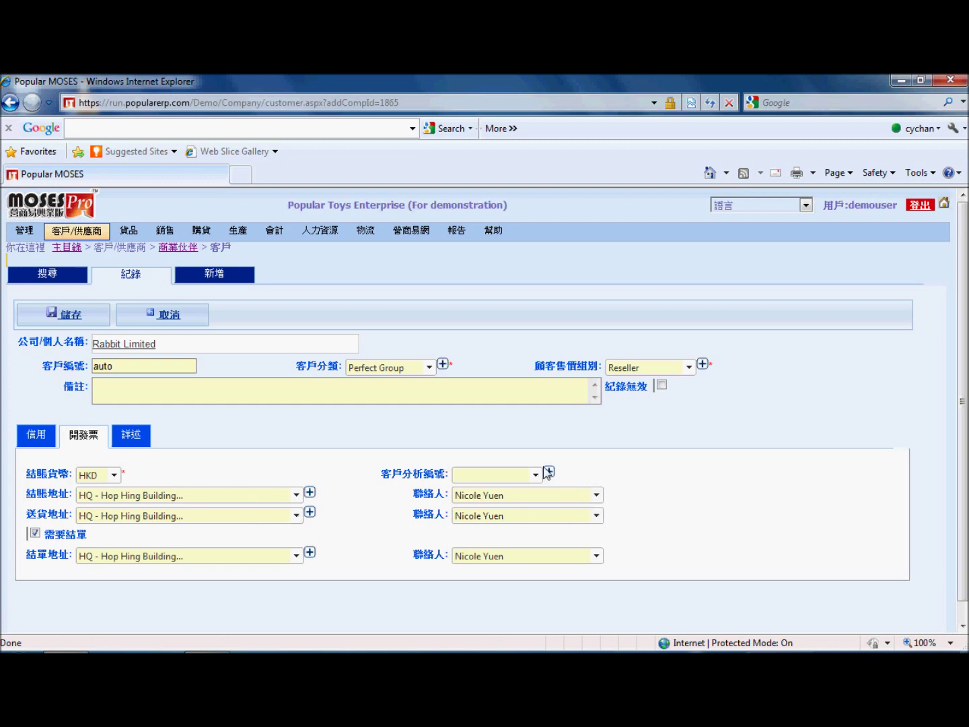
Review the contact persons and addresses assigned for billing, delivery and statements, keeping the existing selections
{"action": "left_click", "coordinate": [597, 496]}
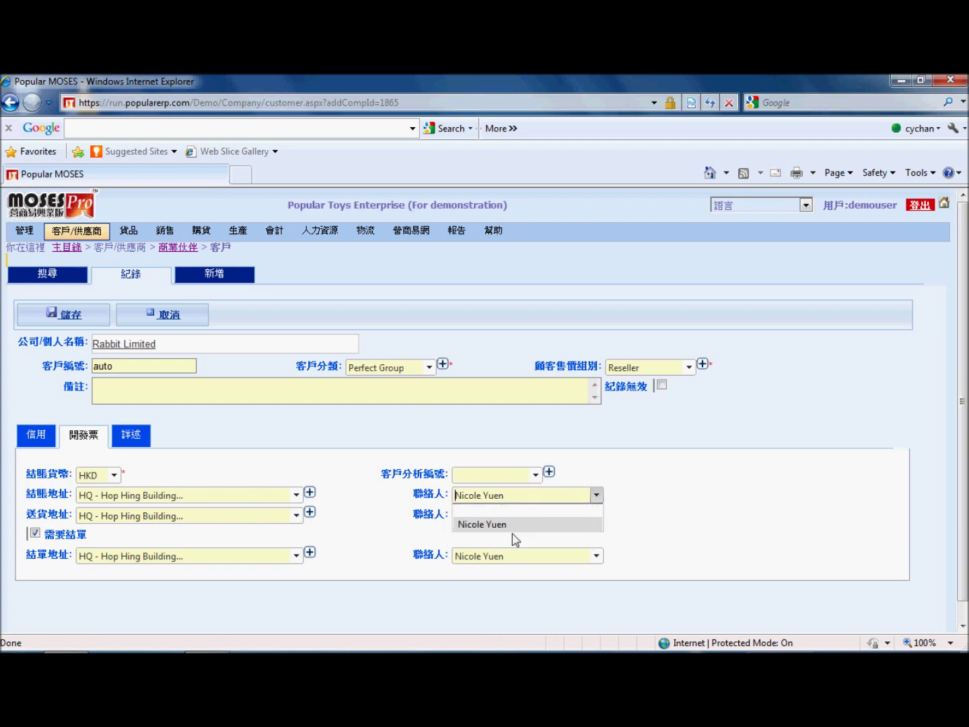
{"action": "left_click", "coordinate": [493, 558]}
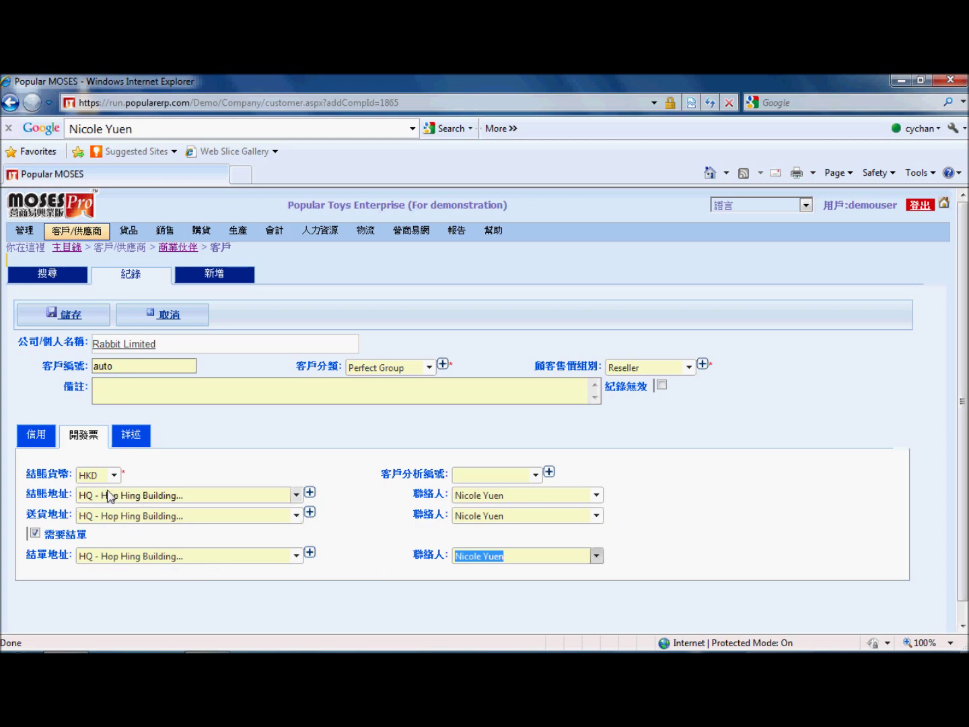
{"action": "left_click", "coordinate": [176, 501]}
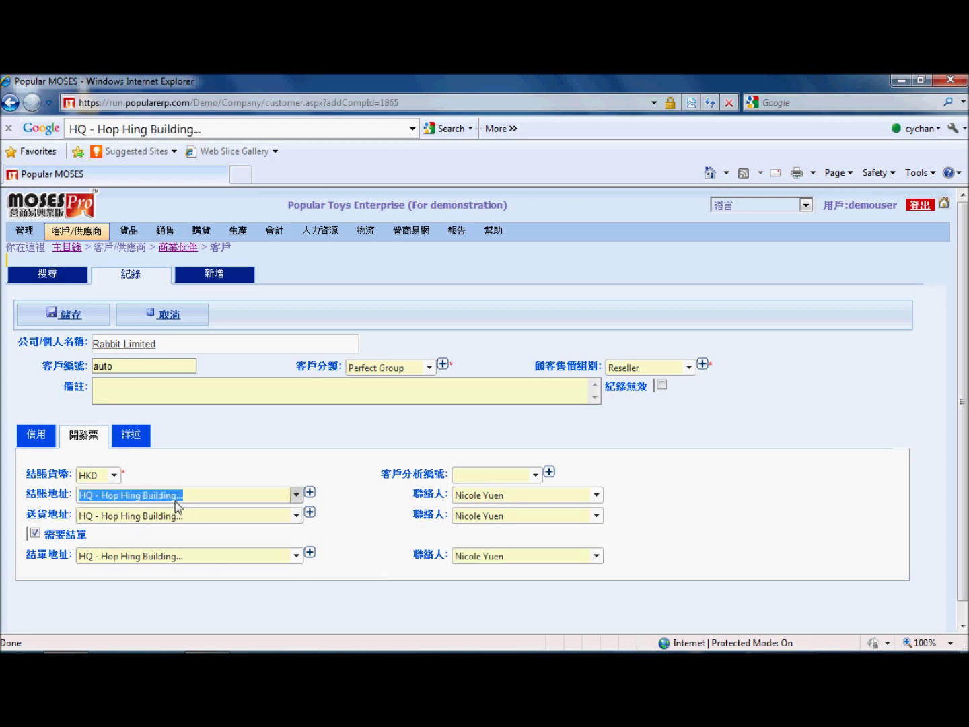
{"action": "left_click", "coordinate": [183, 516]}
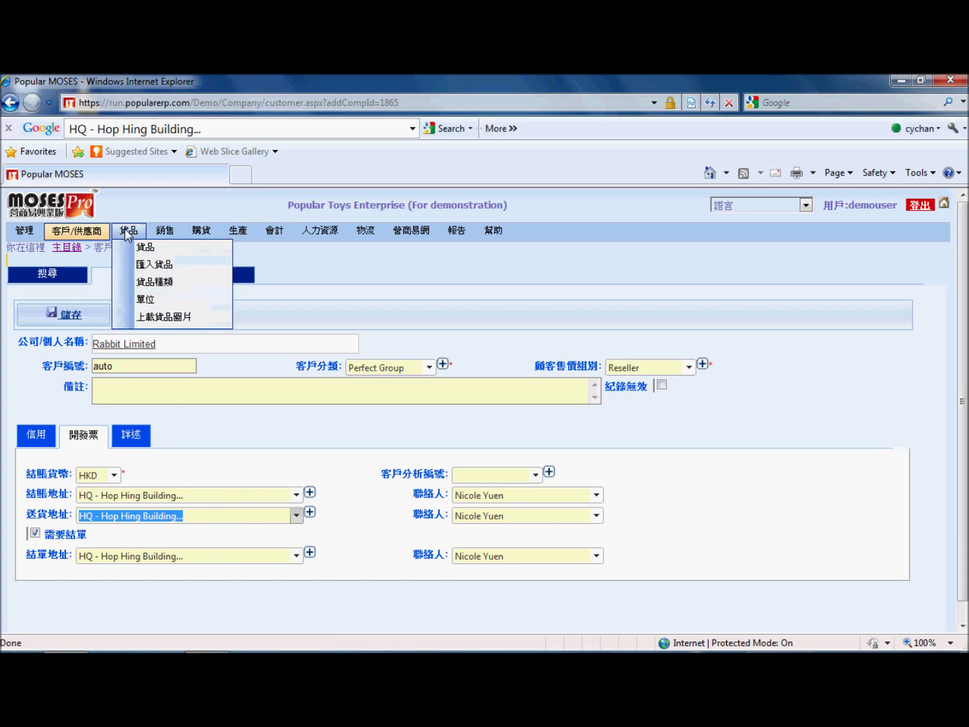
{"action": "mouse_move", "coordinate": [176, 234]}
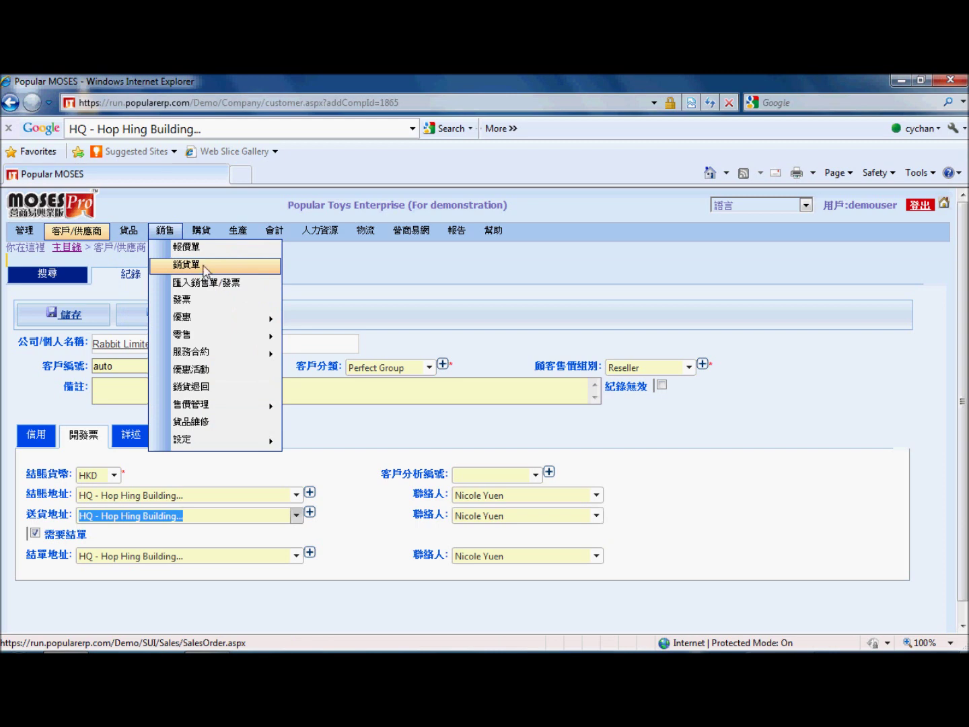
{"action": "left_click", "coordinate": [348, 486]}
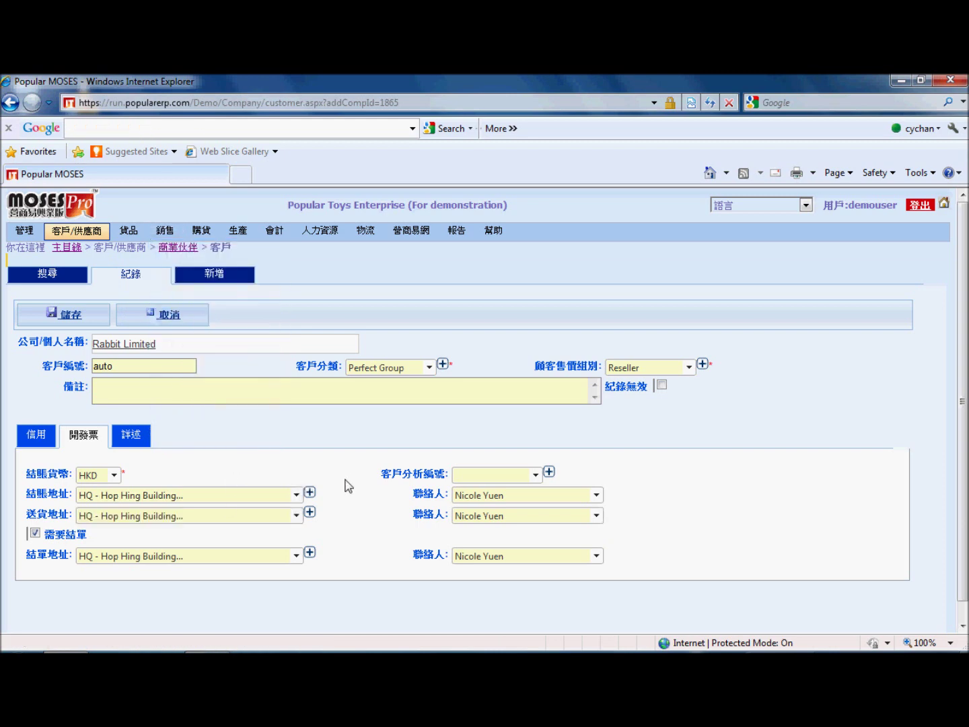
Check the employee count, annual income and founding year under the additional details (詳述), and save the customer record
{"action": "left_click", "coordinate": [133, 436]}
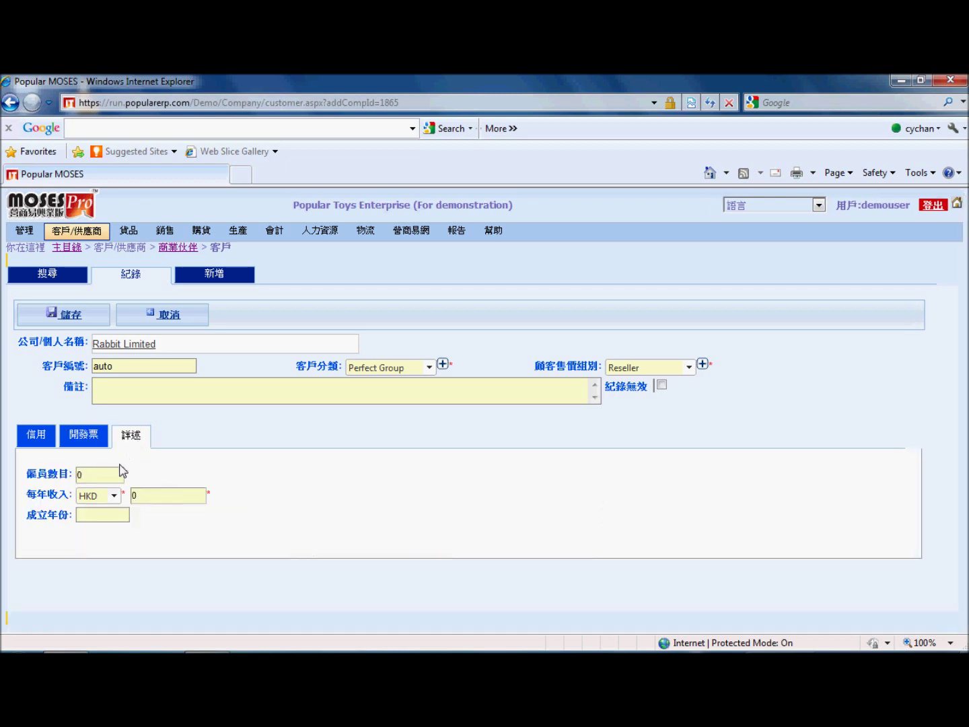
{"action": "left_click", "coordinate": [93, 479]}
{"action": "left_click", "coordinate": [269, 386]}
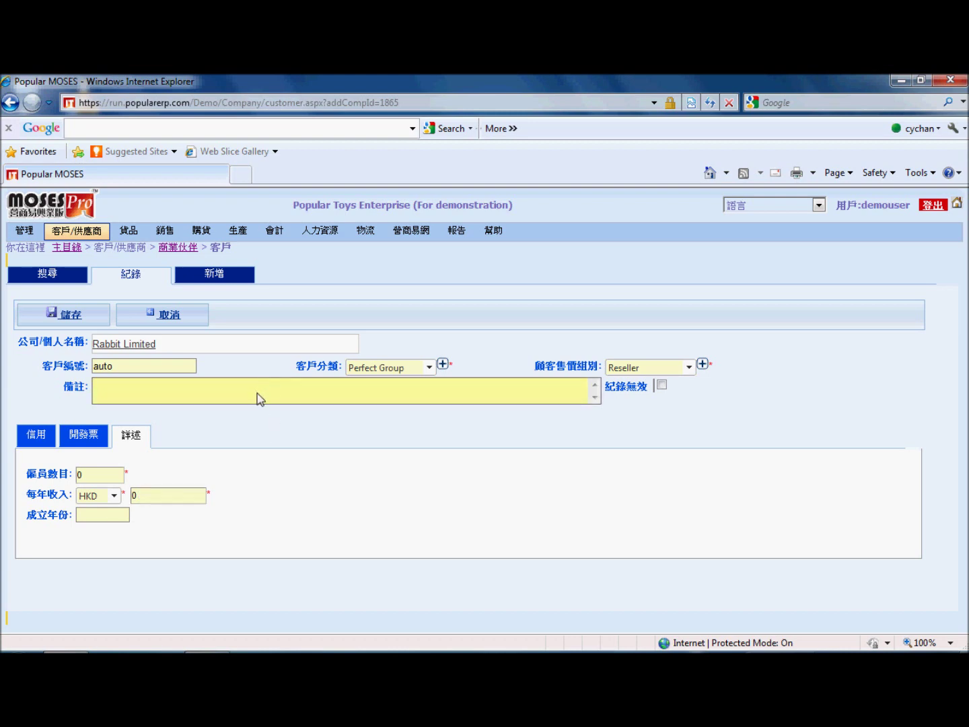
{"action": "left_click", "coordinate": [64, 315]}
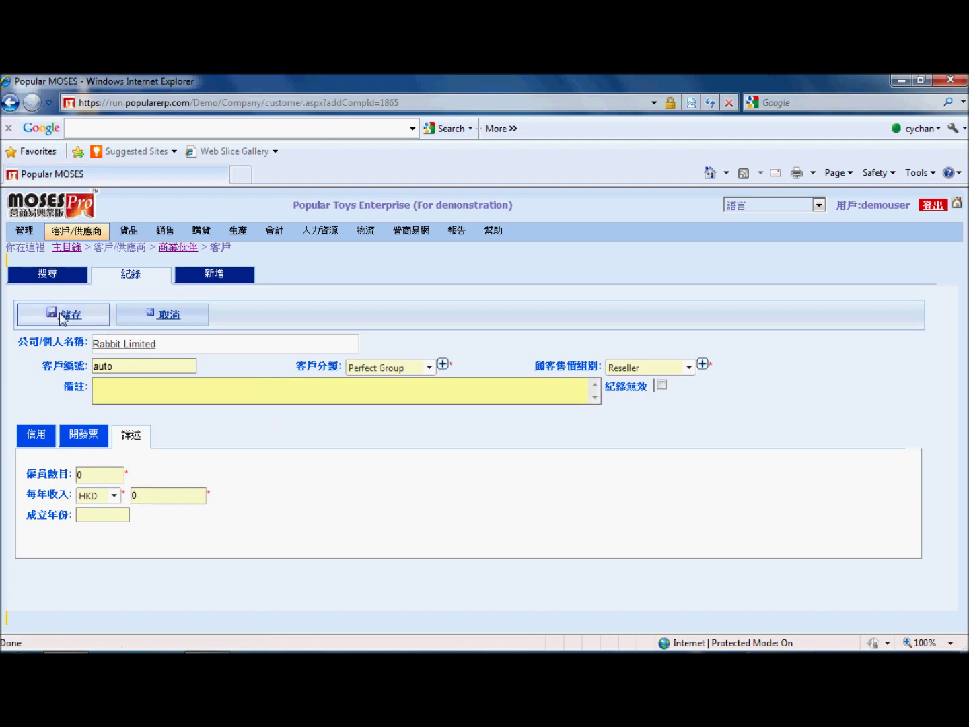
{"action": "left_click", "coordinate": [61, 315]}
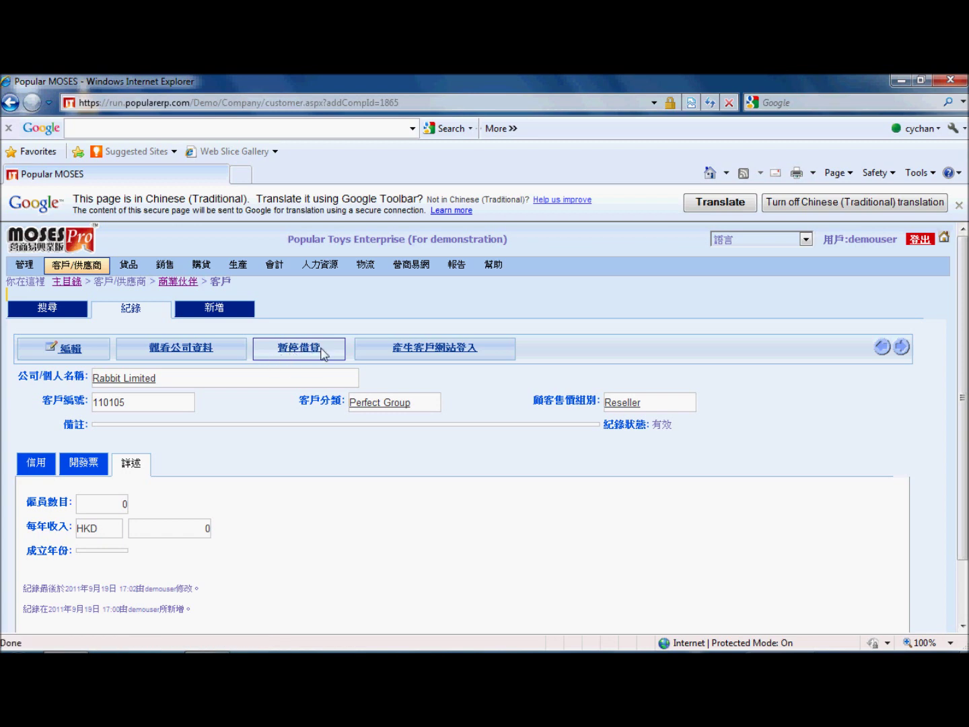
Suspend credit (暫停借貸) for Rabbit Limited and confirm the suspension
{"action": "left_click", "coordinate": [316, 351]}
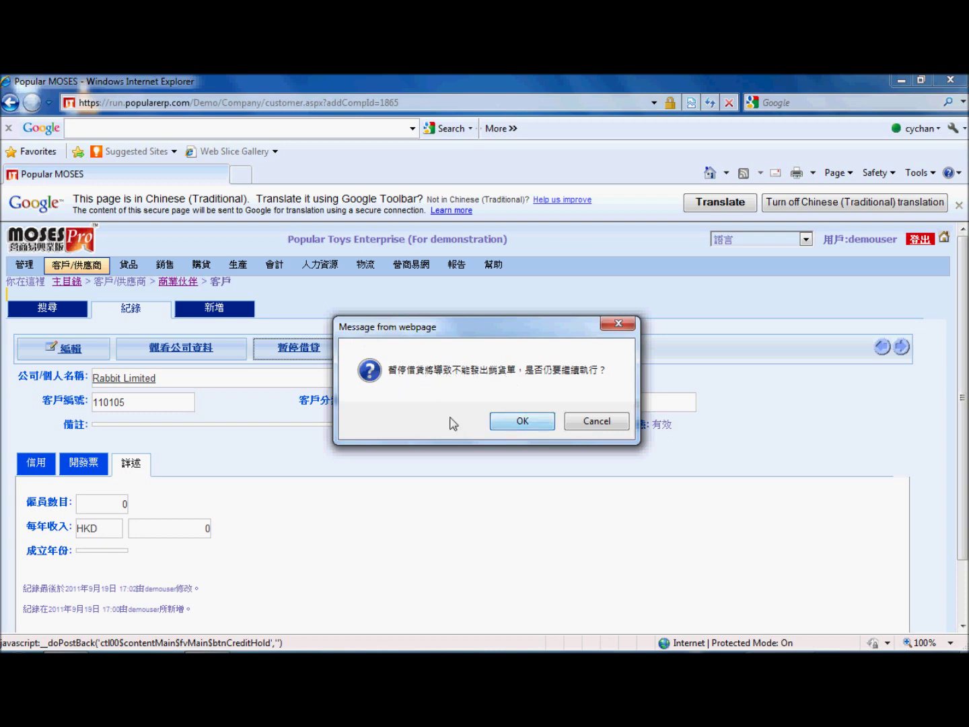
{"action": "left_click", "coordinate": [521, 422]}
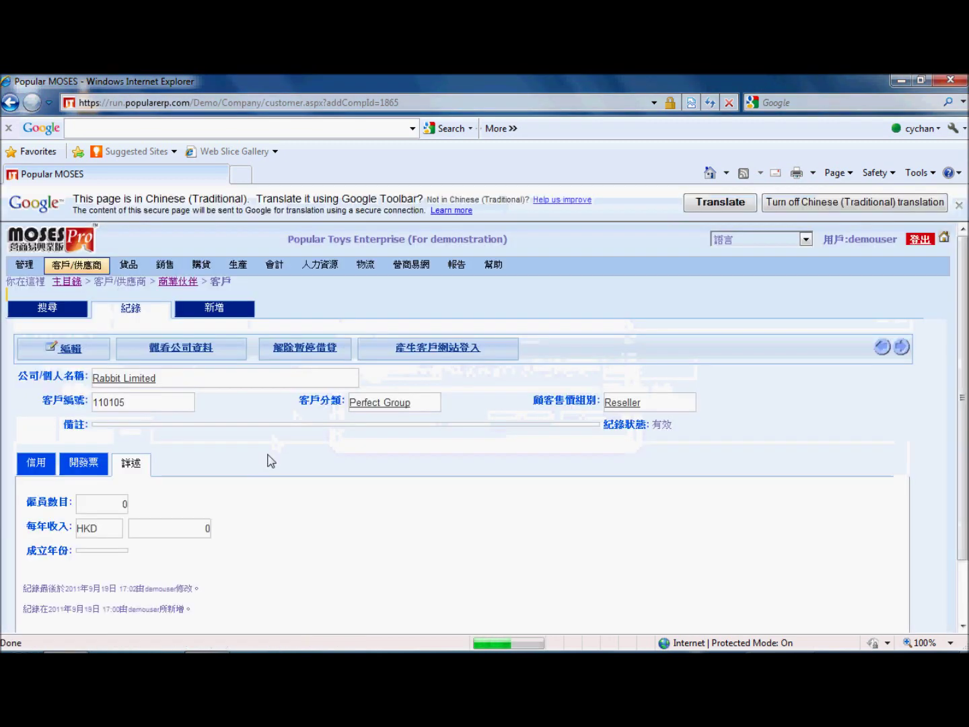
{"action": "scroll", "coordinate": [222, 448], "scroll_direction": "down", "scroll_amount": 1}
{"action": "scroll", "coordinate": [203, 441], "scroll_direction": "up", "scroll_amount": 1}
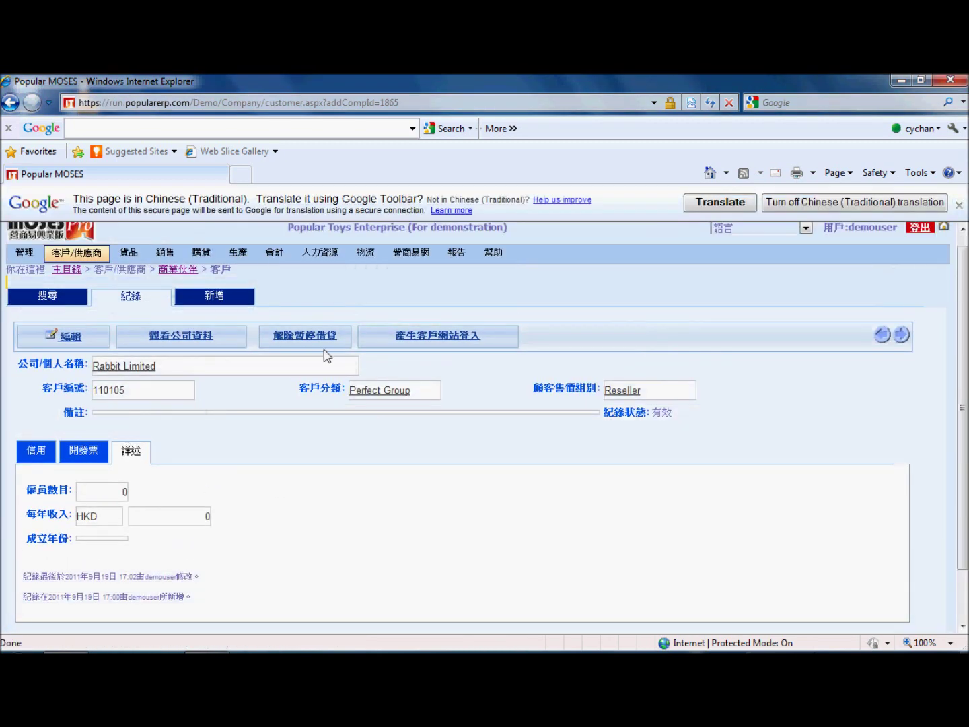
Approve (核准) the pending HKD 500 credit terms in the customer's credit (信用) details
{"action": "left_click", "coordinate": [49, 451]}
{"action": "scroll", "coordinate": [237, 425], "scroll_direction": "down", "scroll_amount": 1}
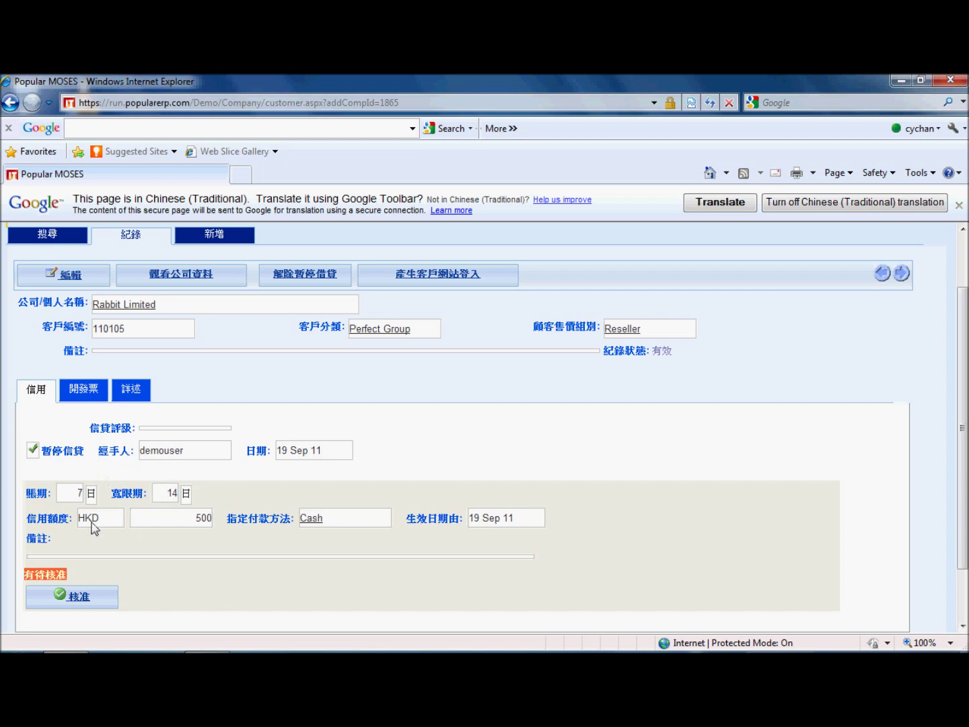
{"action": "scroll", "coordinate": [94, 529], "scroll_direction": "down", "scroll_amount": 1}
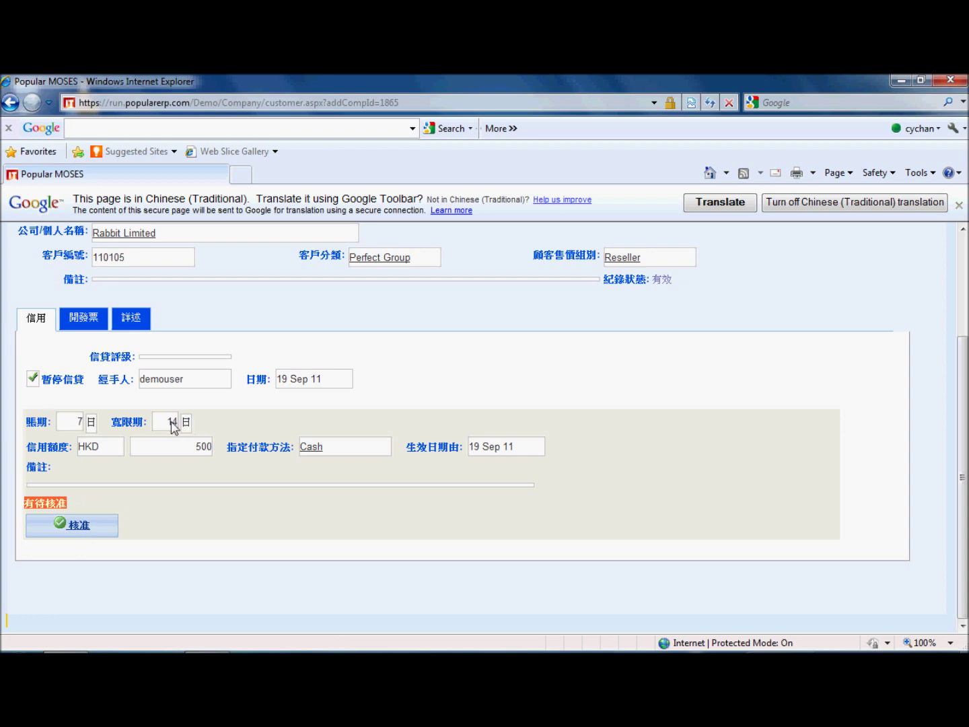
{"action": "left_click", "coordinate": [69, 525]}
{"action": "right_click", "coordinate": [69, 526]}
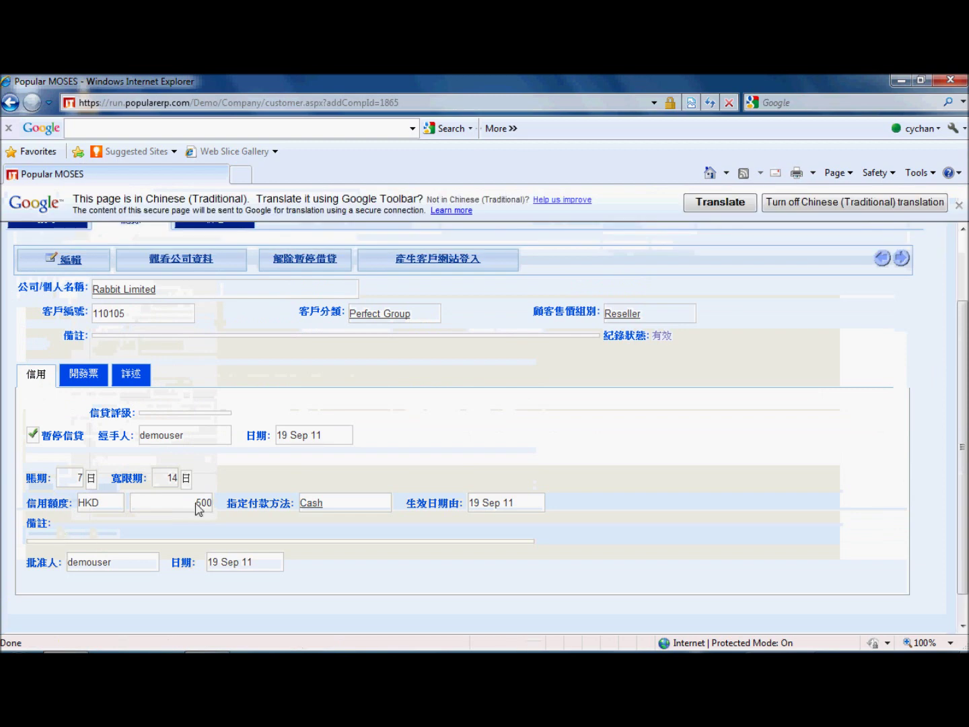
Release the credit suspension (解除暫停借貸) on Rabbit Limited and check its credit details
{"action": "left_click", "coordinate": [297, 329]}
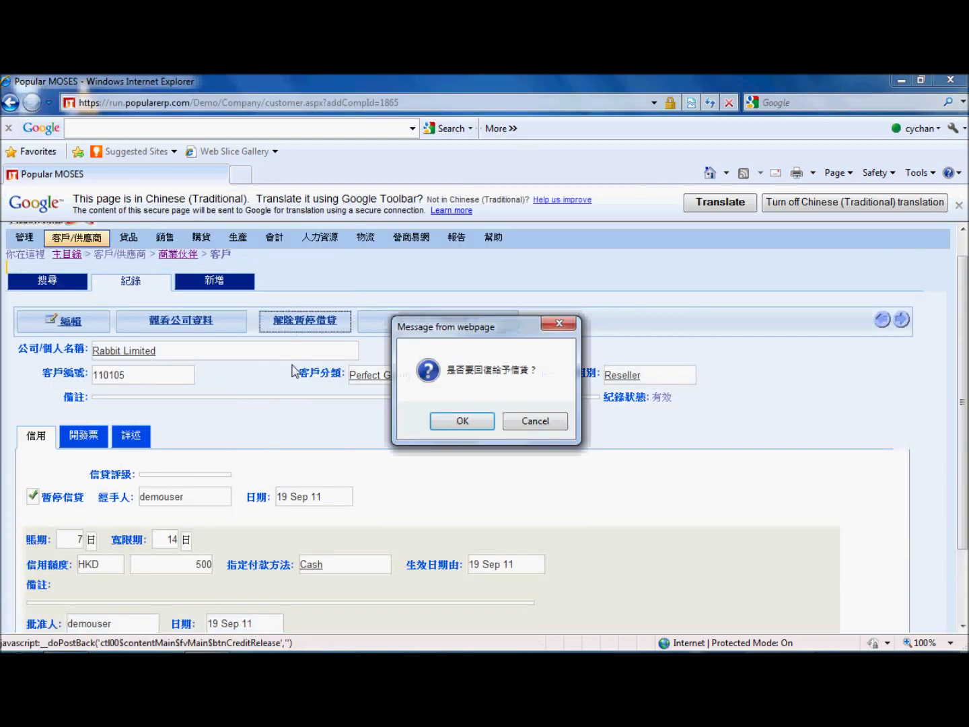
{"action": "left_click", "coordinate": [463, 430]}
{"action": "scroll", "coordinate": [377, 499], "scroll_direction": "down", "scroll_amount": 2}
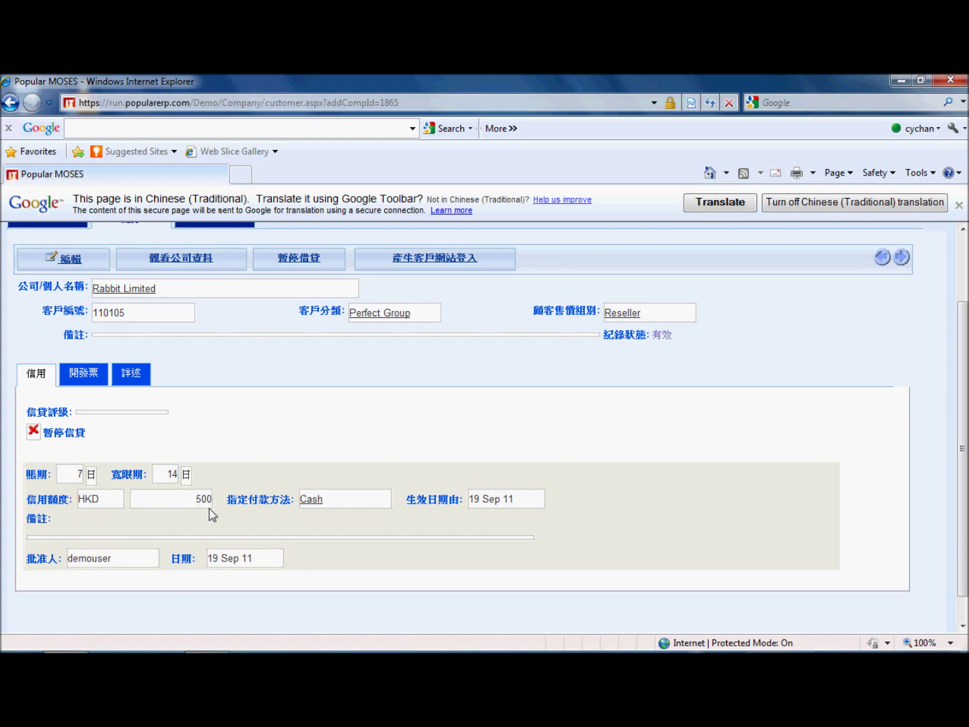
{"action": "scroll", "coordinate": [474, 511], "scroll_direction": "up", "scroll_amount": 3}
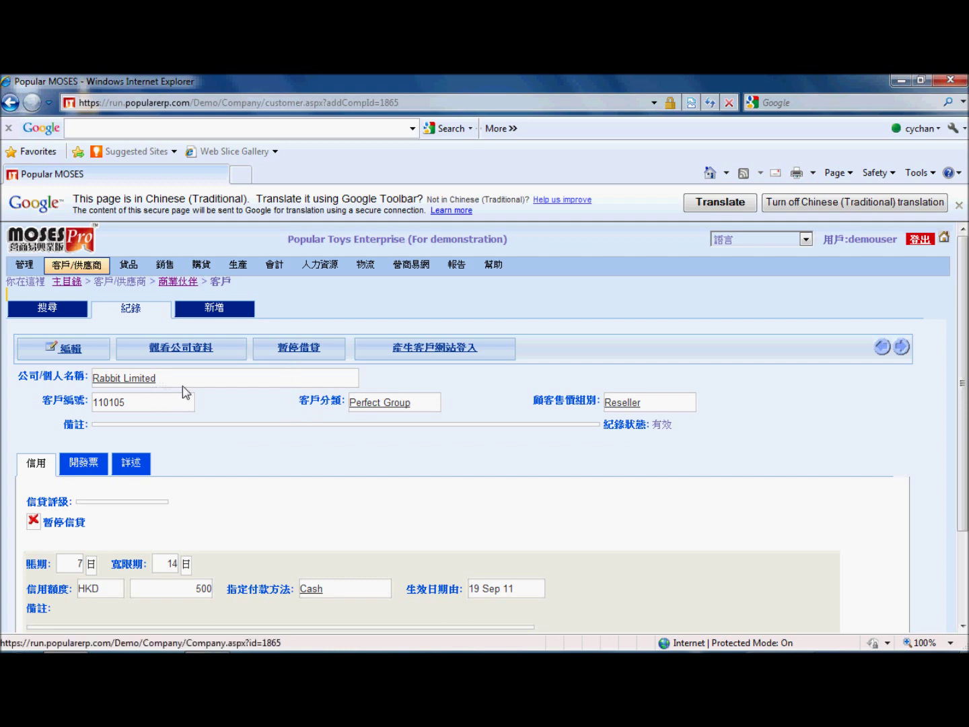
Put Rabbit Limited back on credit suspension (暫停借貸) and check the suspension entry in the credit details
{"action": "left_click", "coordinate": [311, 357]}
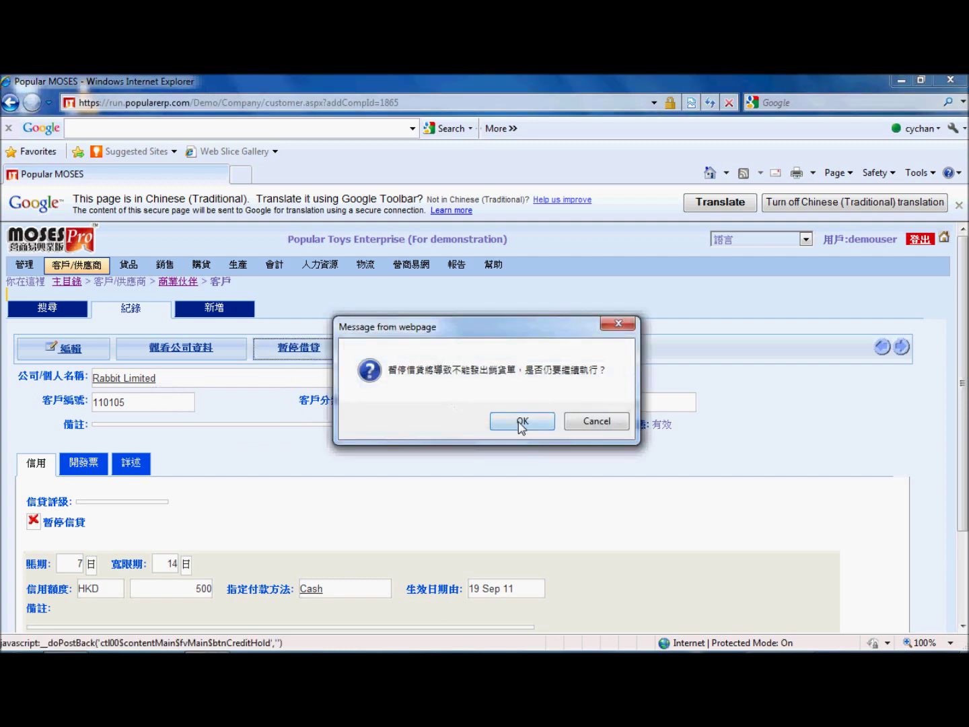
{"action": "left_click", "coordinate": [522, 422]}
{"action": "scroll", "coordinate": [431, 434], "scroll_direction": "down", "scroll_amount": 3}
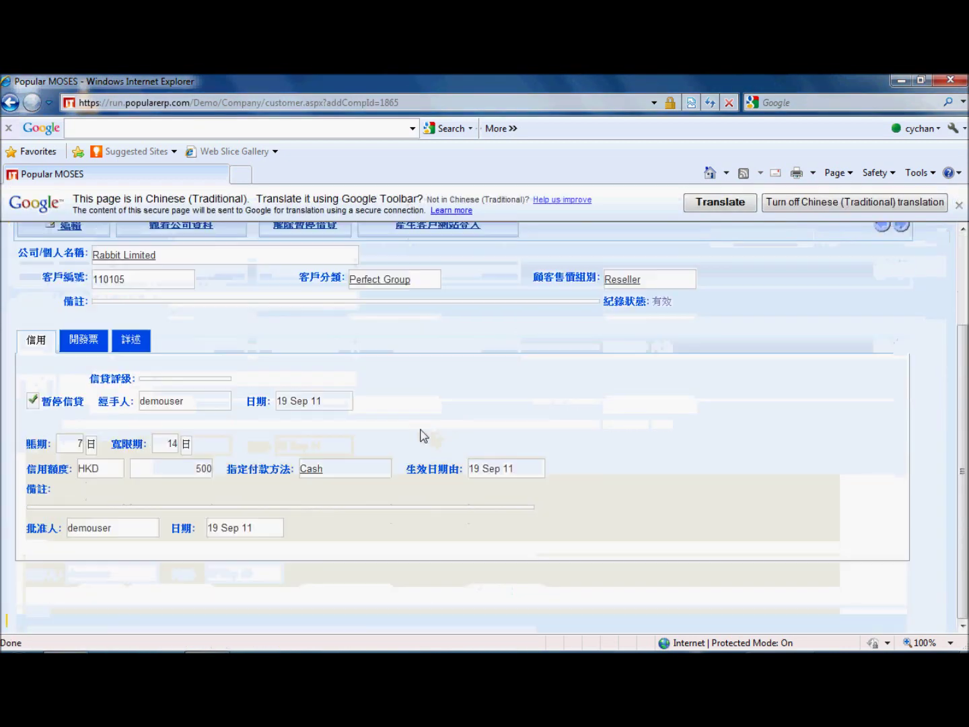
{"action": "scroll", "coordinate": [115, 417], "scroll_direction": "up", "scroll_amount": 3}
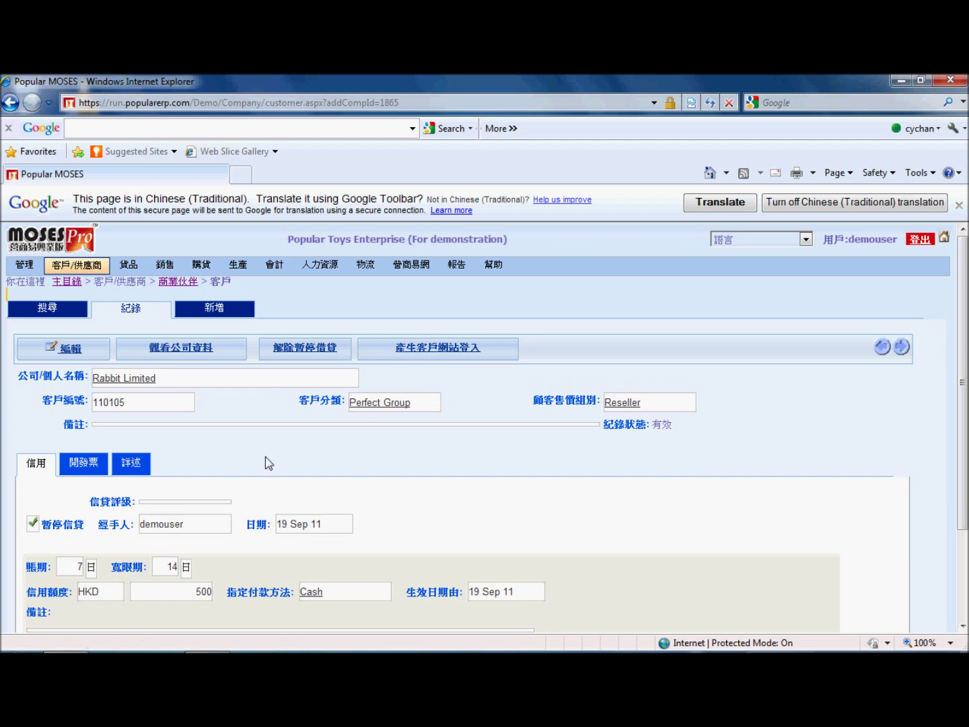
Look through the saved invoicing (開發票) and additional details (詳述), and open Rabbit Limited's company information (觀看公司資料)
{"action": "left_click", "coordinate": [94, 464]}
{"action": "left_click", "coordinate": [144, 468]}
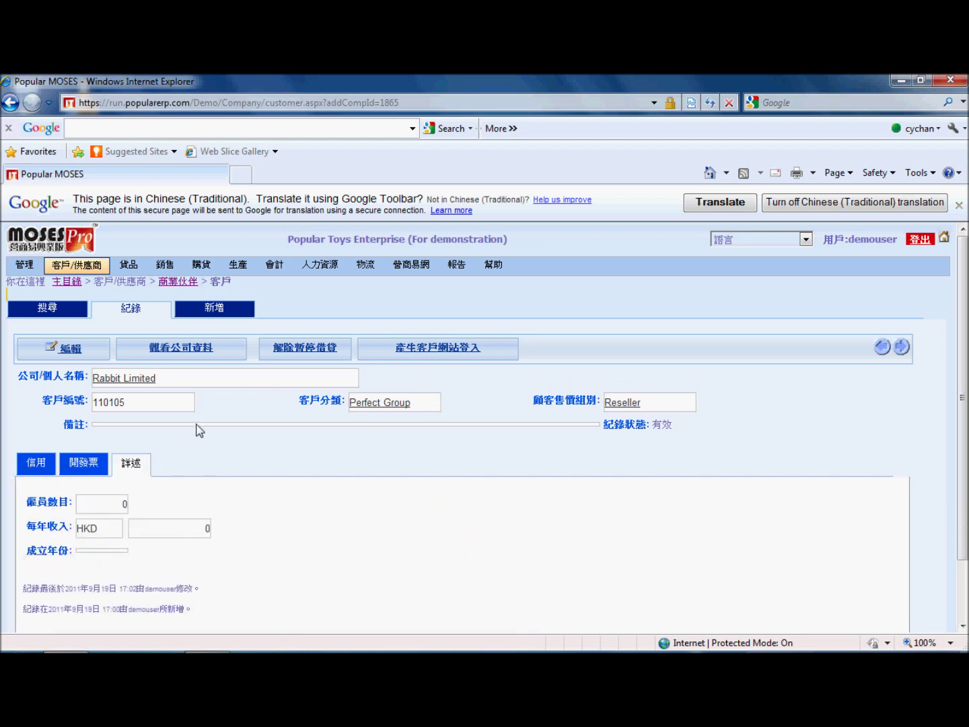
{"action": "left_click", "coordinate": [177, 351]}
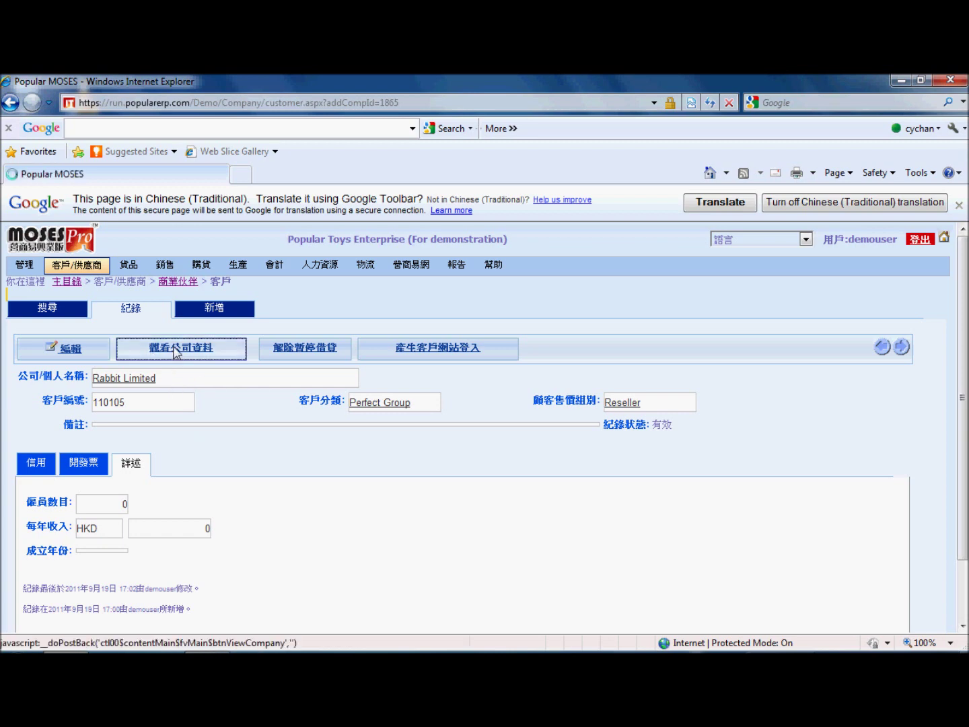